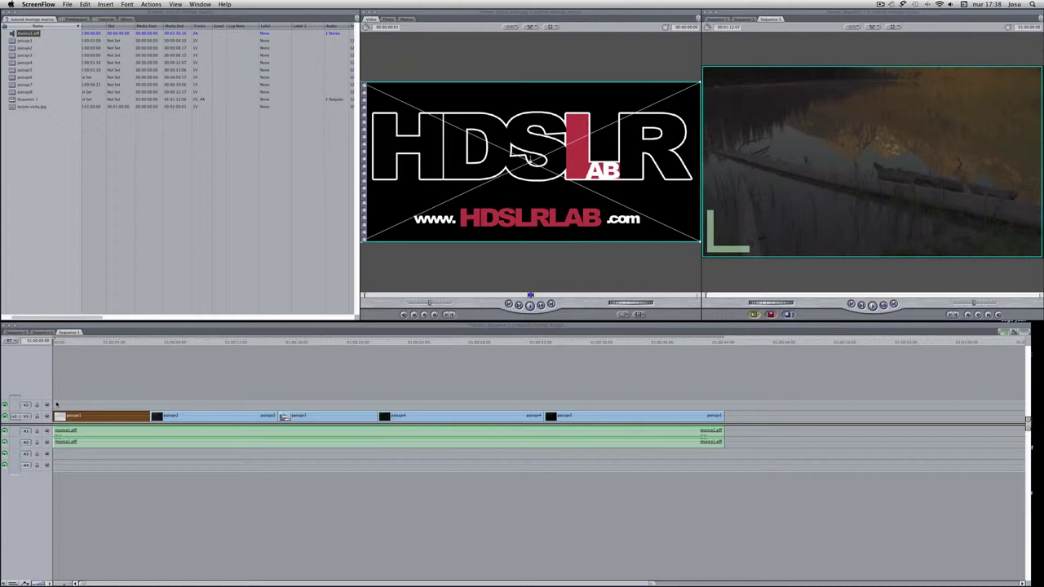
- Play back the current five-clip landscape montage over musica1.aiff in Sequence 1
click(871, 305)
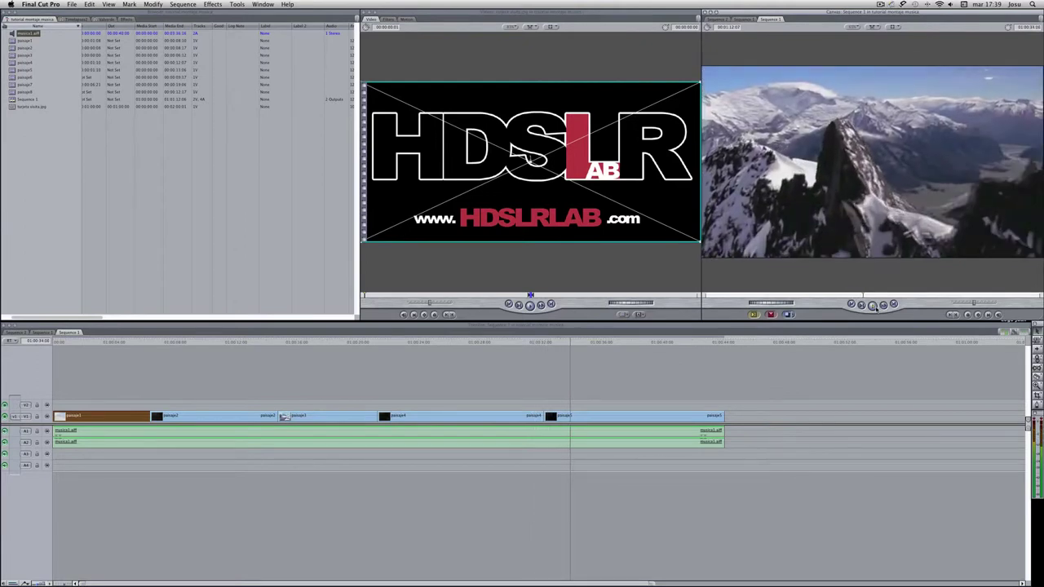
- Stop playback, delete all five landscape clips and musica1.aiff, and return to the sequence start
click(873, 305)
drag(816, 399, 102, 466)
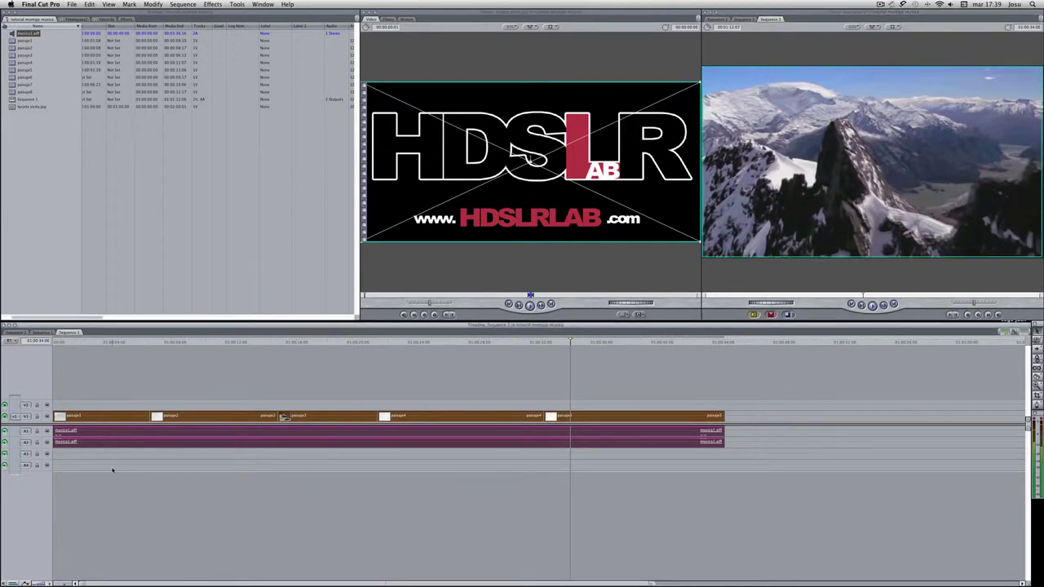
key(Delete)
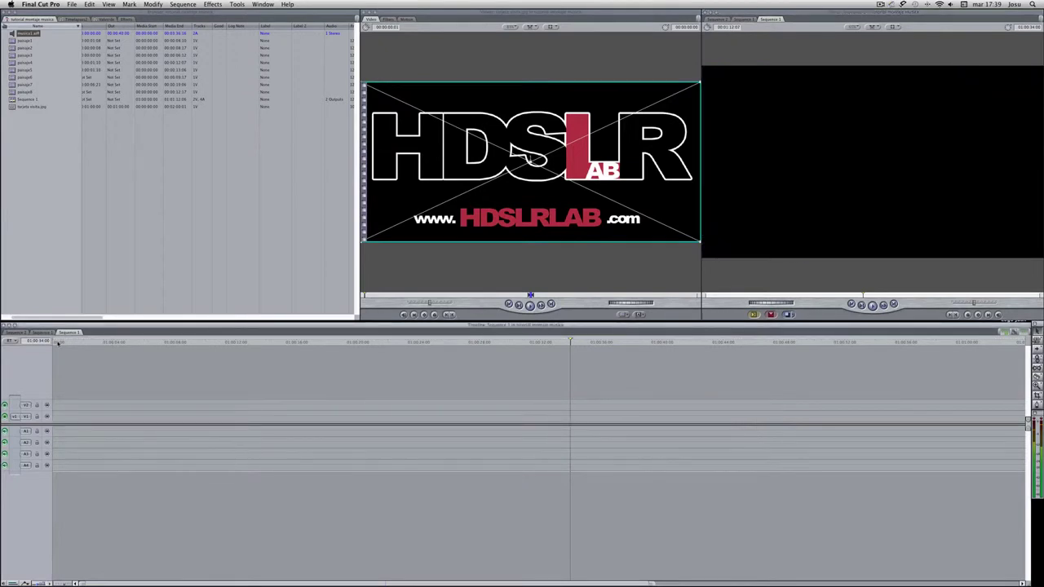
key(Home)
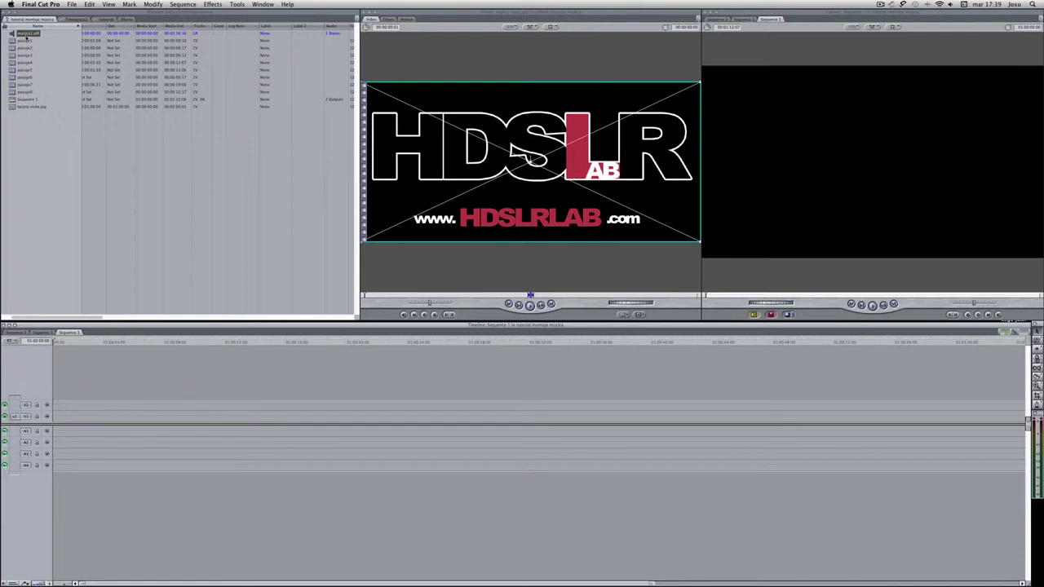
- Preview musica1.aiff and overwrite it into Sequence 1 at the start, parking the playhead at the beginning
double_click(11, 33)
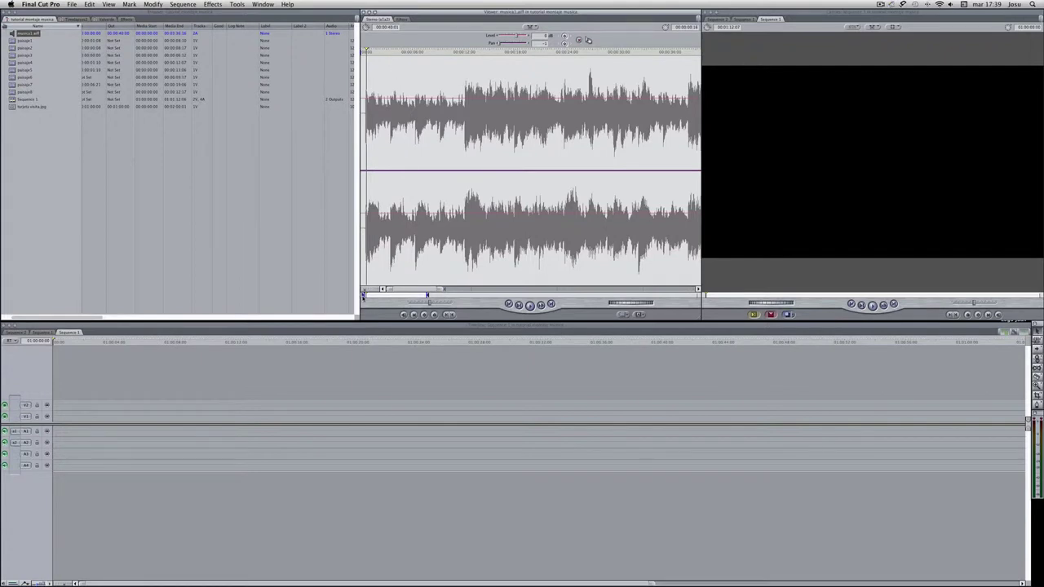
key(space)
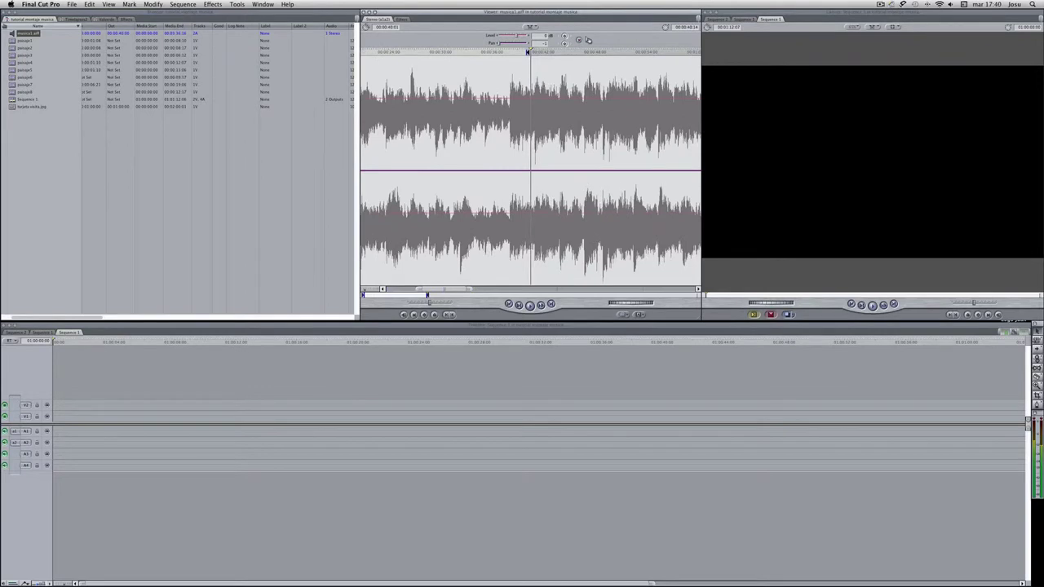
click(770, 314)
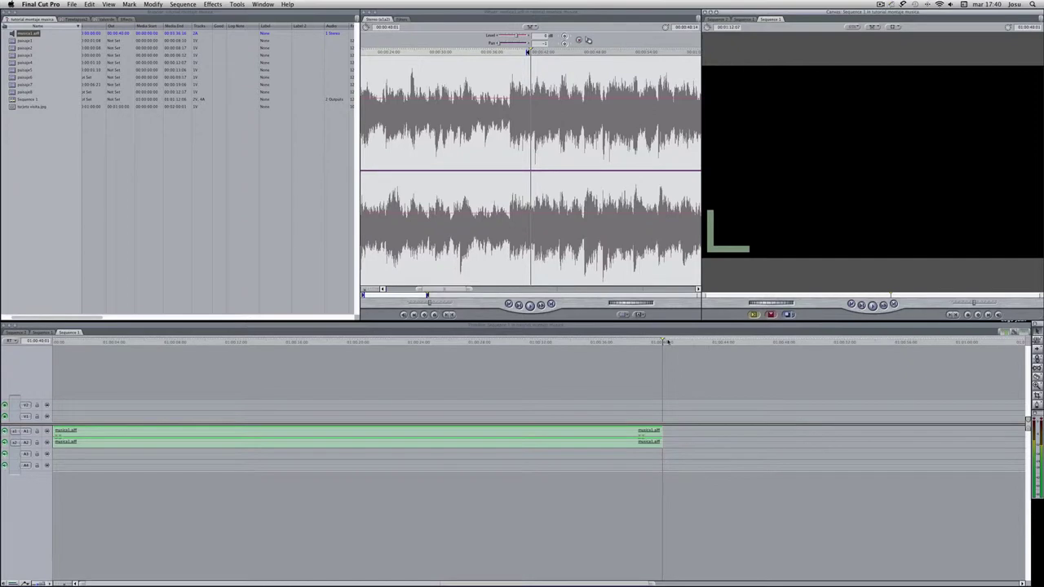
drag(664, 342, 51, 342)
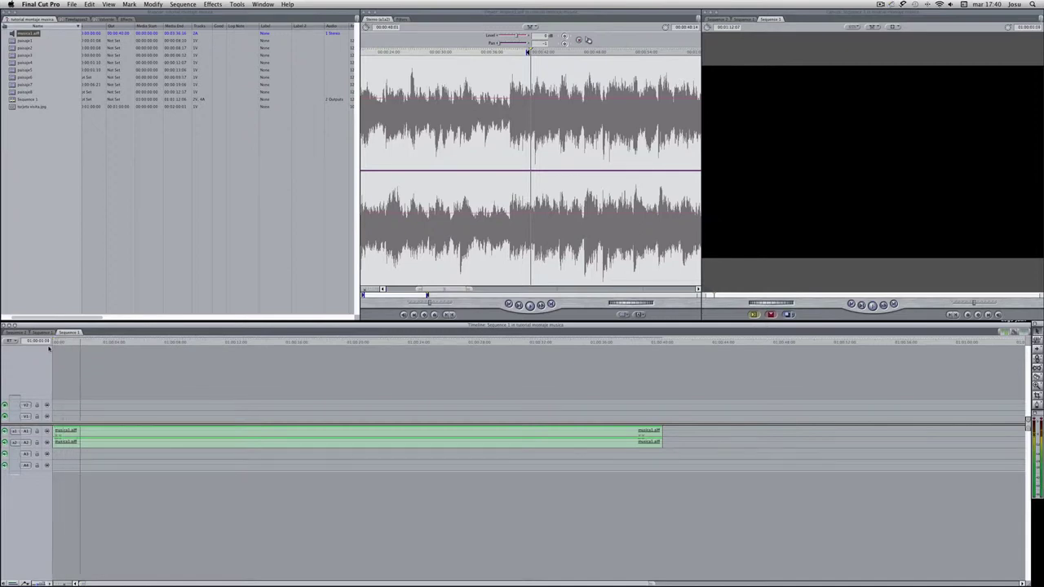
- During playback, drop seven markers on the beats of musica1.aiff
key(XF86AudioRaiseVolume)
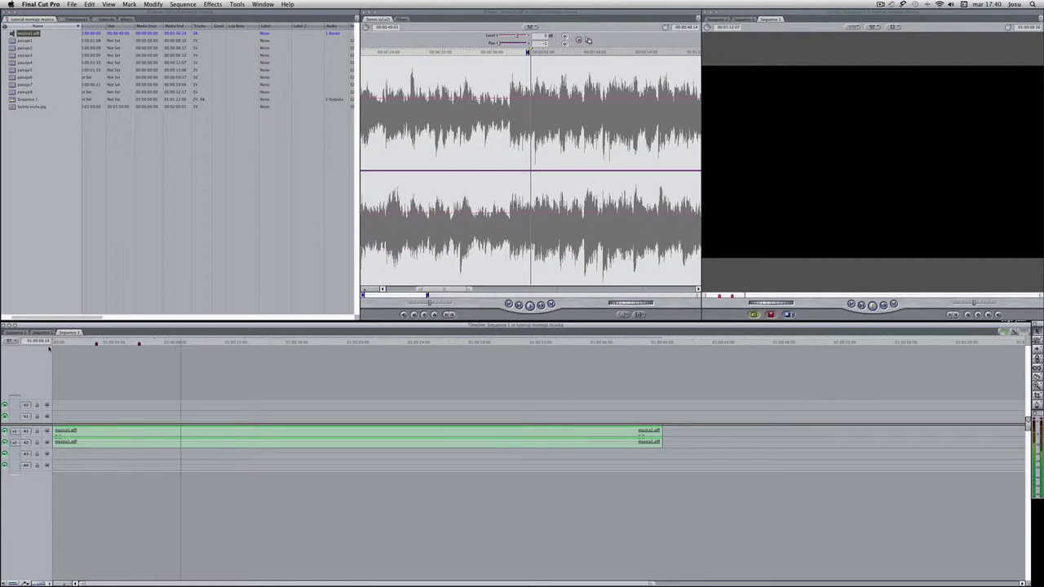
key(m)
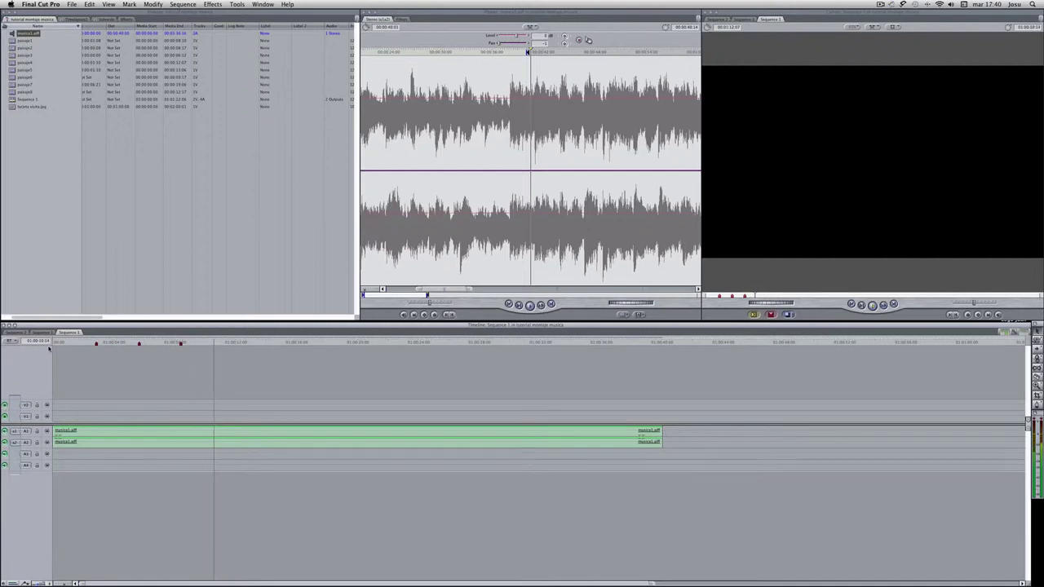
key(m)
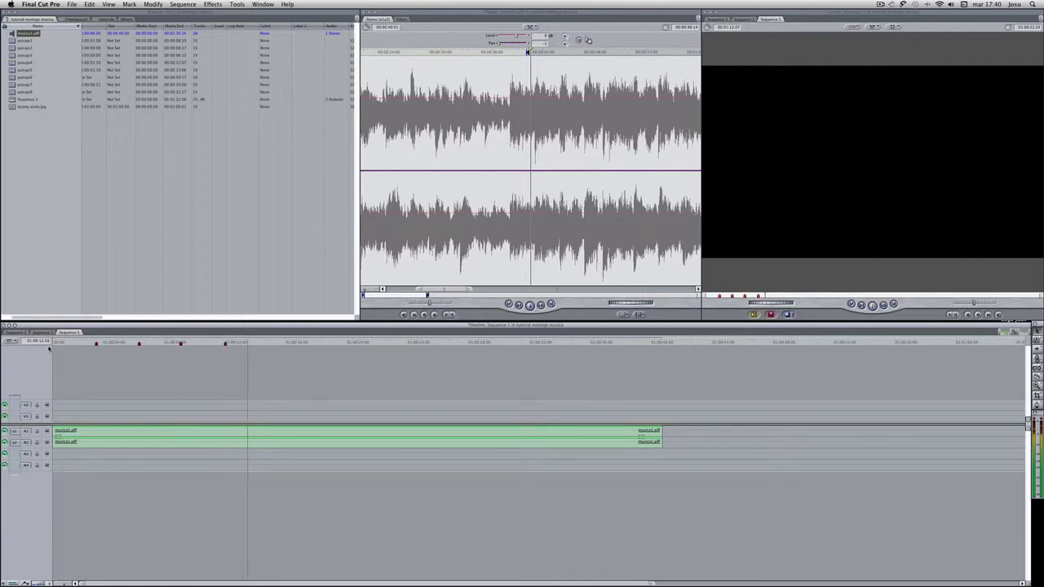
key(m)
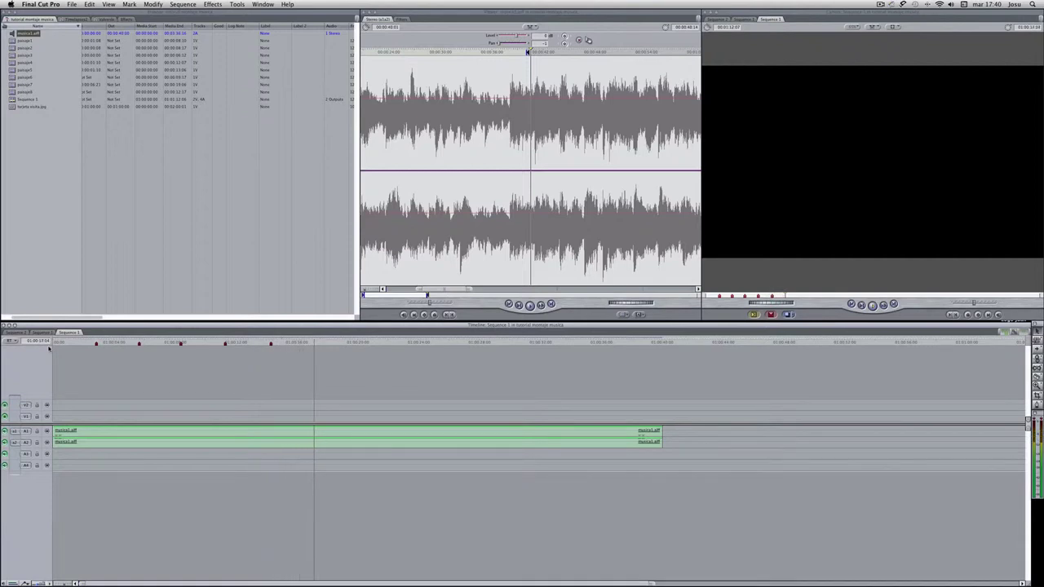
key(m)
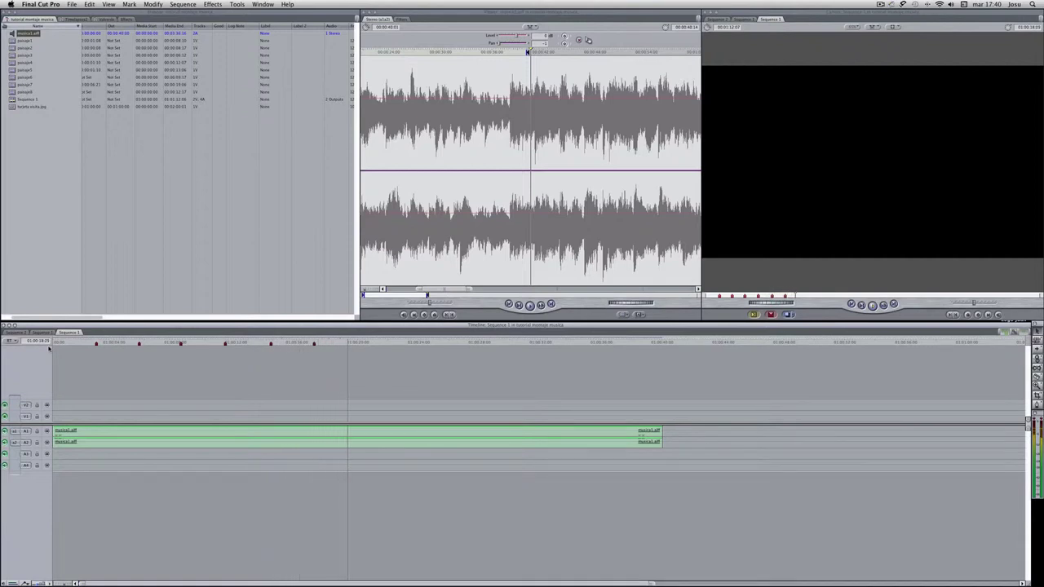
key(m)
key(m)
key(m)
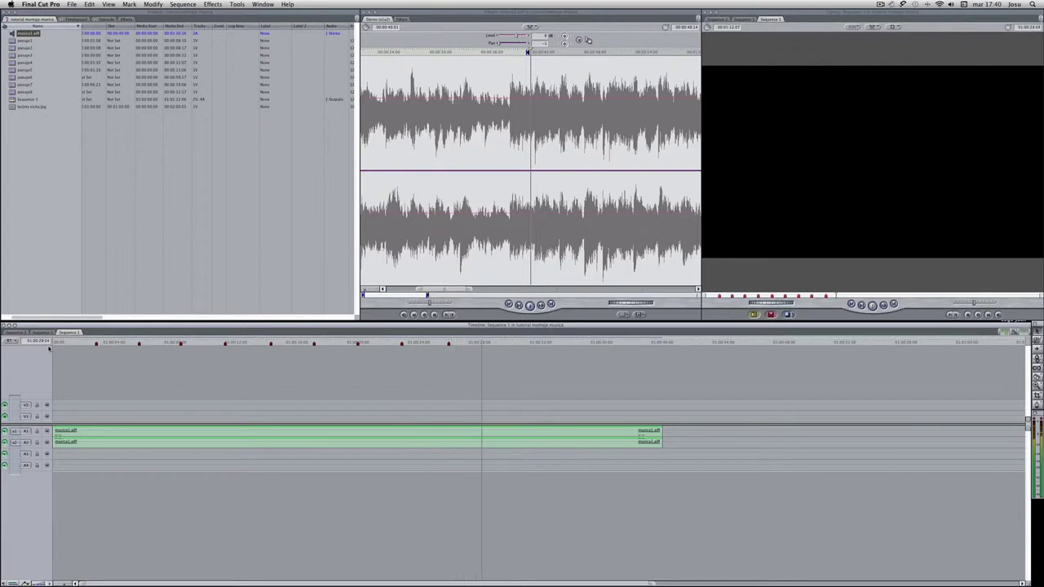
key(m)
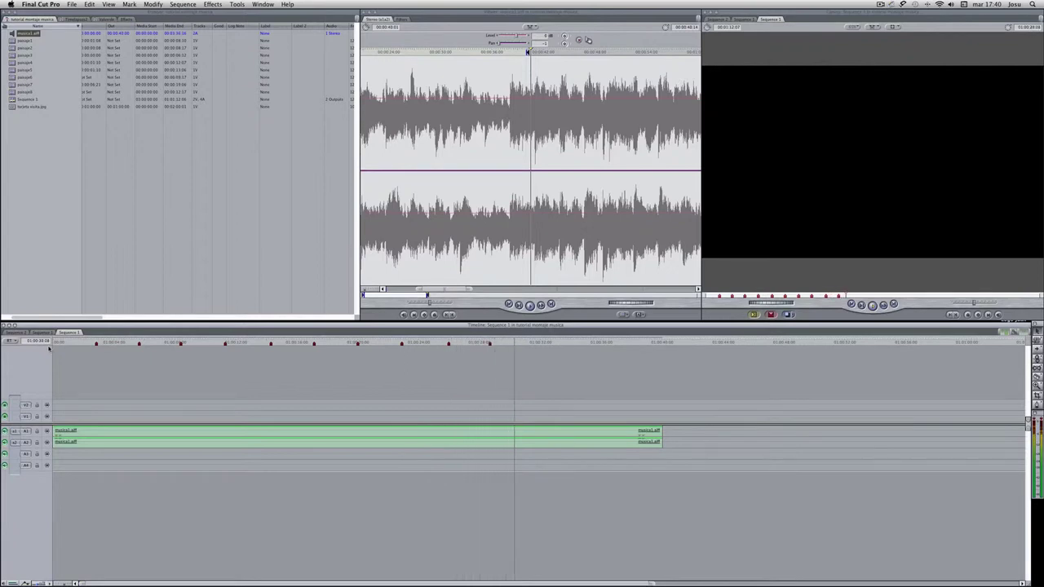
key(m)
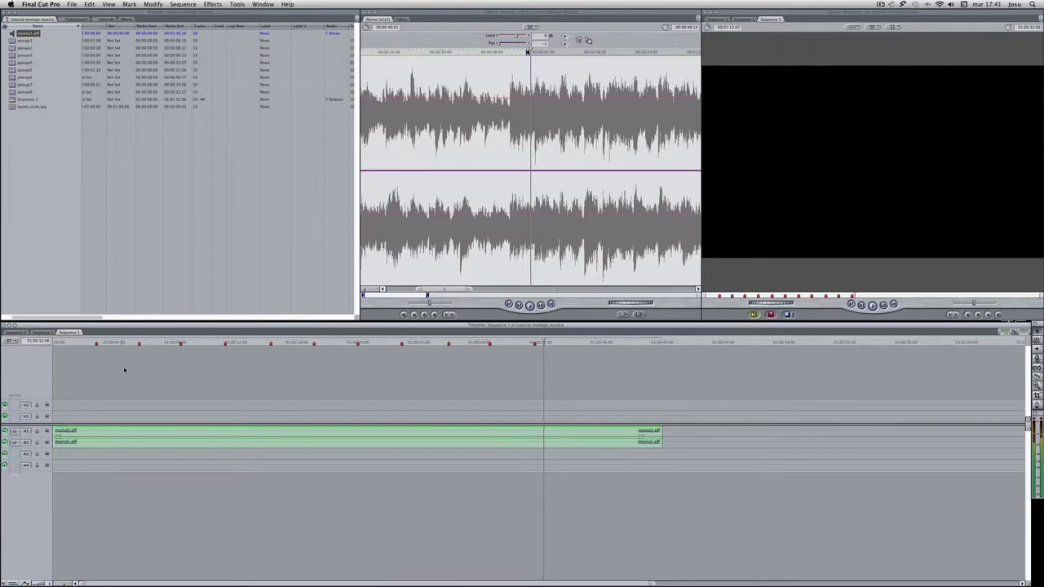
- Mark a range from the sequence start to the first beat marker and select paisaje1
click(74, 343)
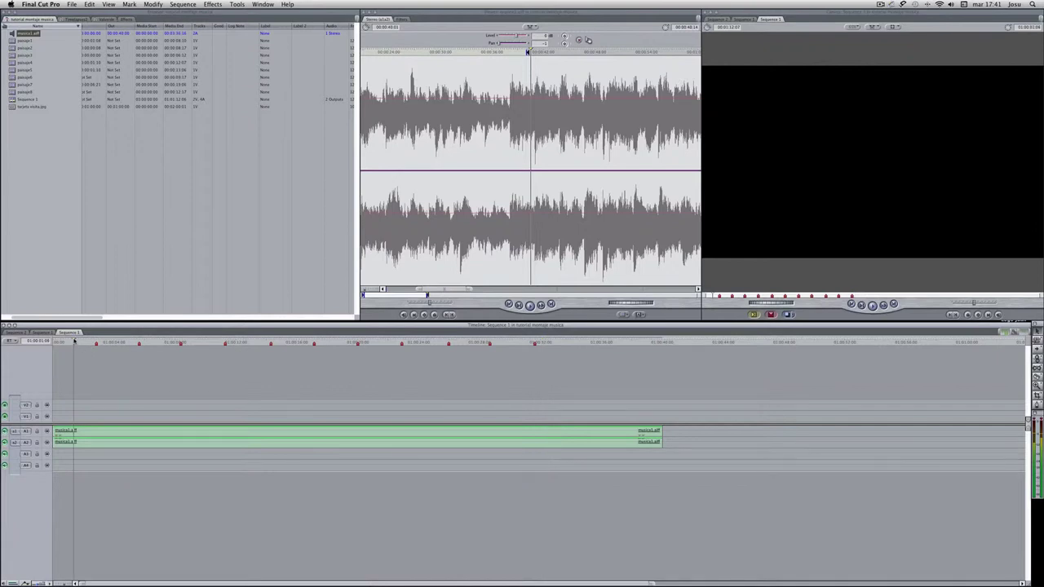
drag(74, 343, 76, 344)
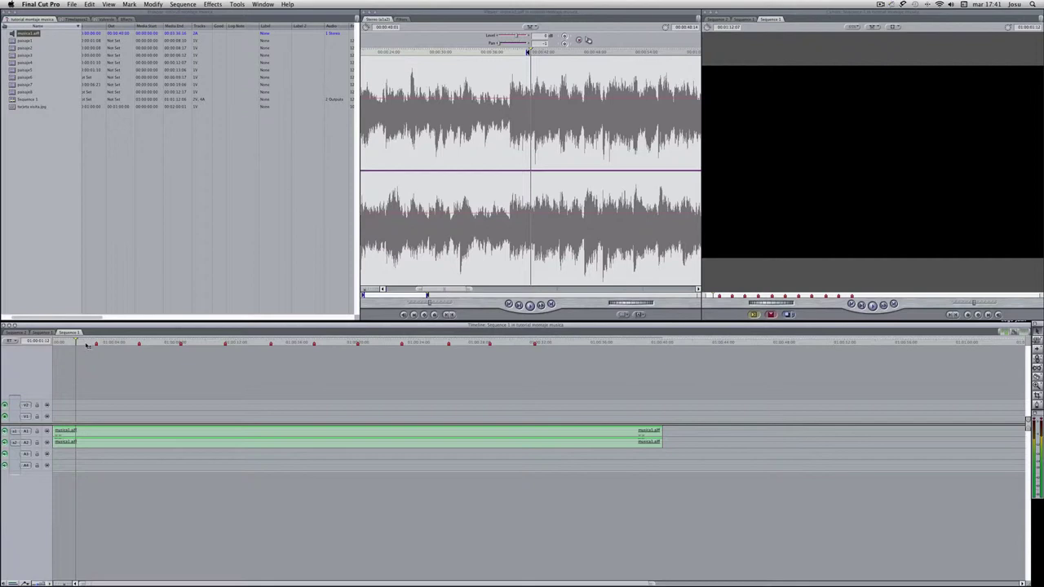
key(space)
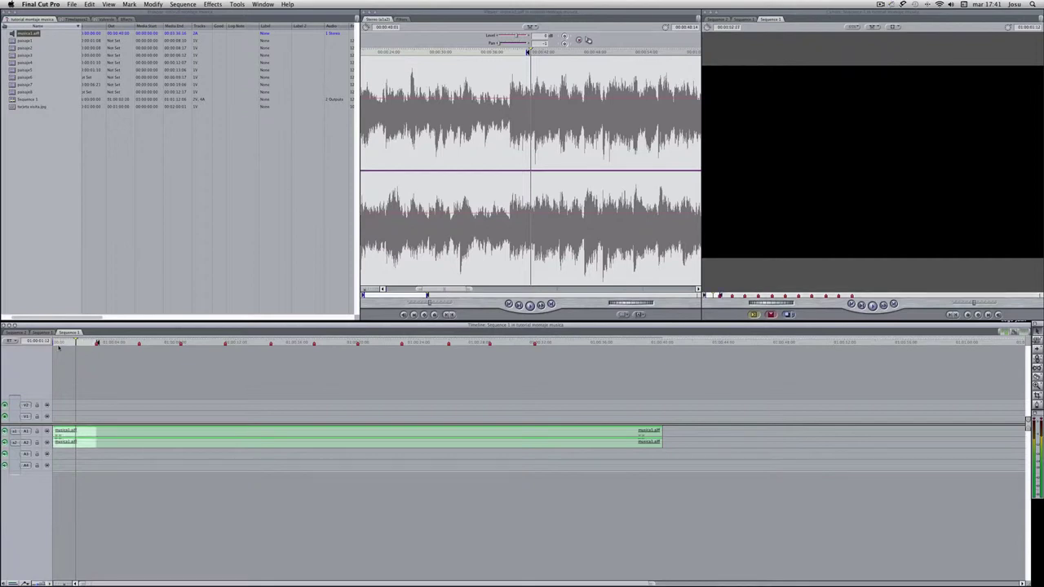
click(19, 40)
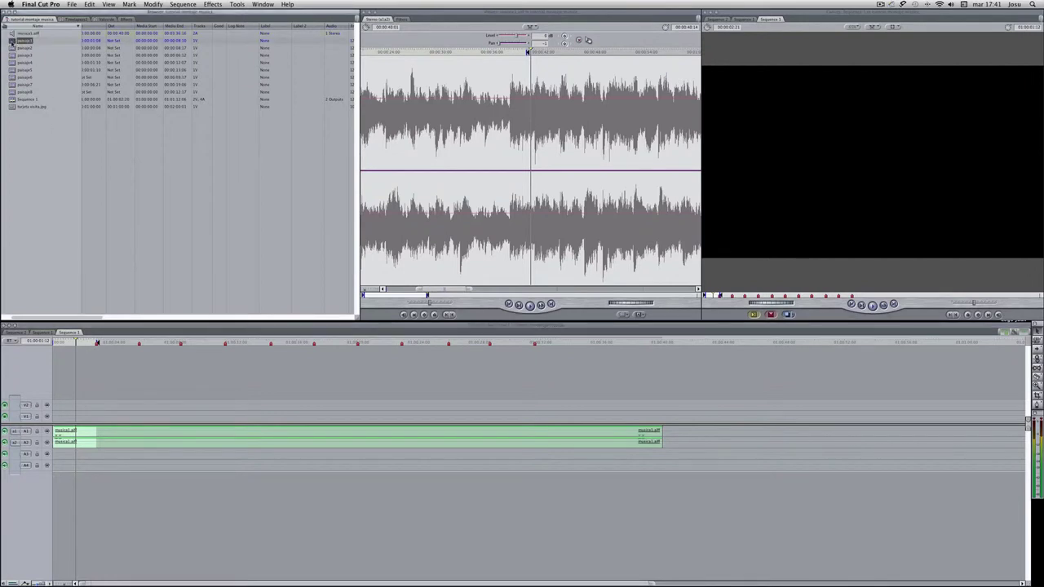
- Overwrite paisaje1 and paisaje2 into the first two beat-marker sections
double_click(12, 39)
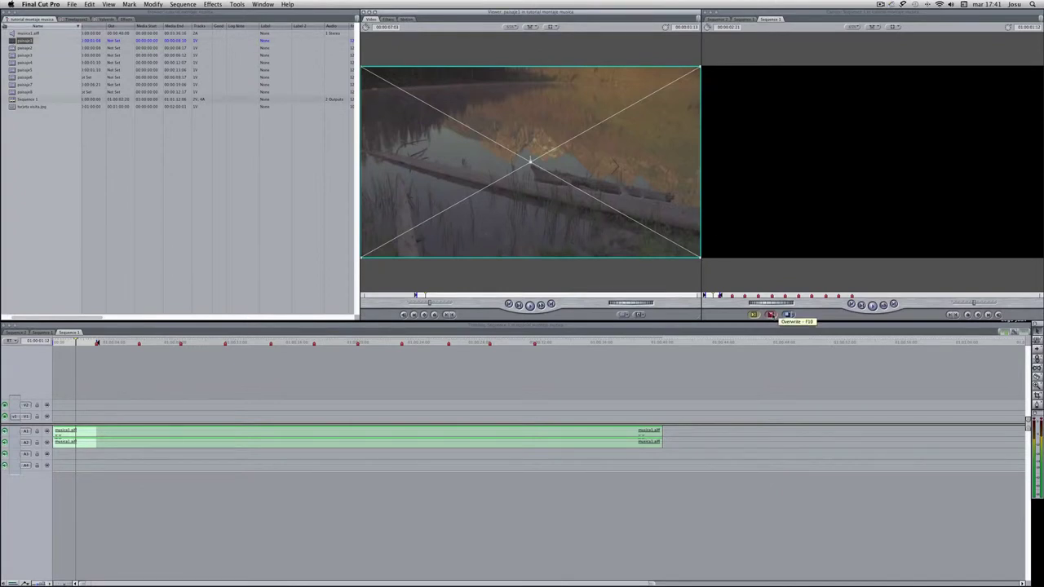
click(769, 315)
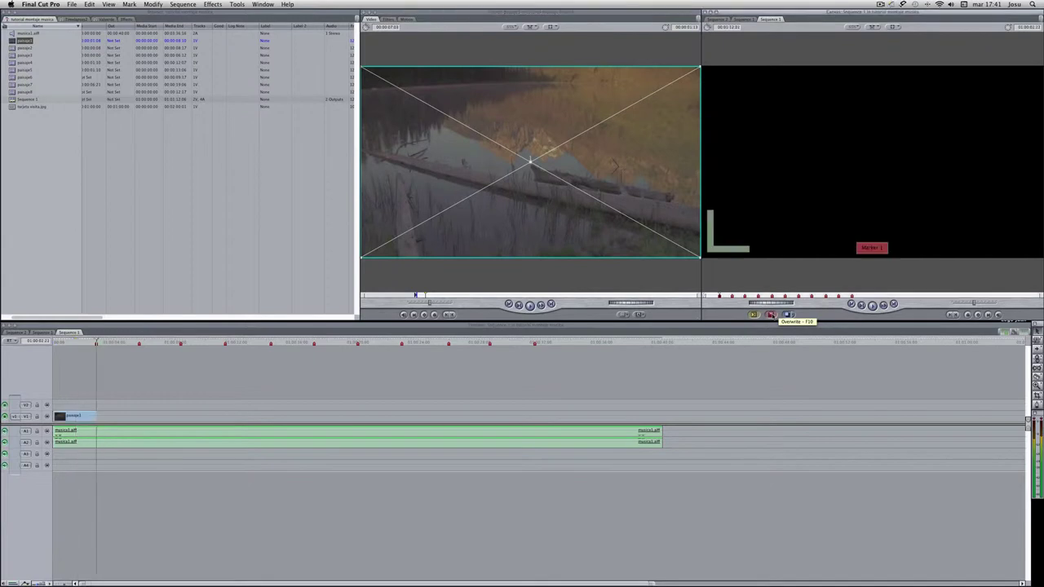
click(121, 343)
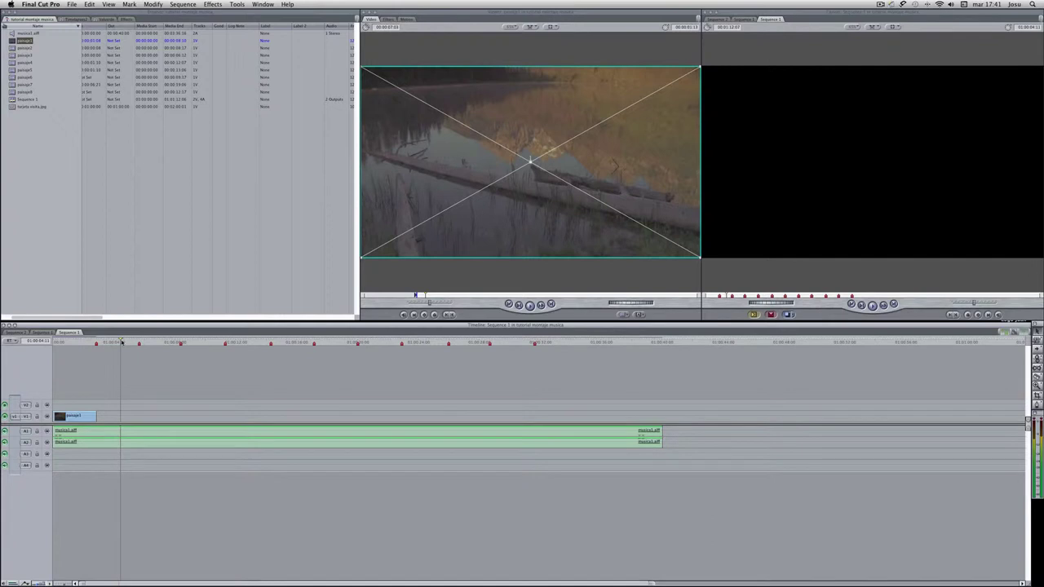
key(ctrl+a)
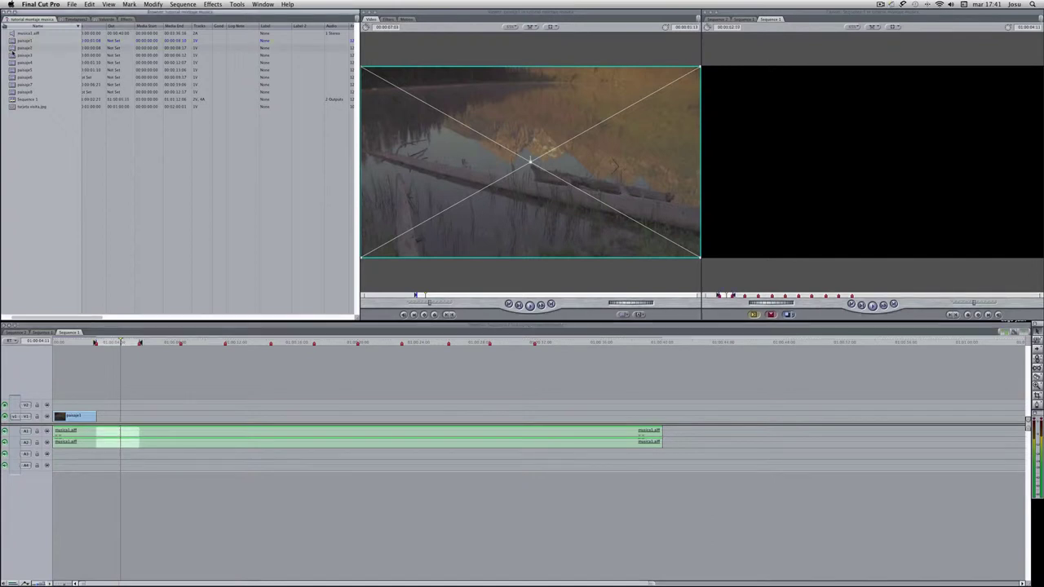
double_click(13, 49)
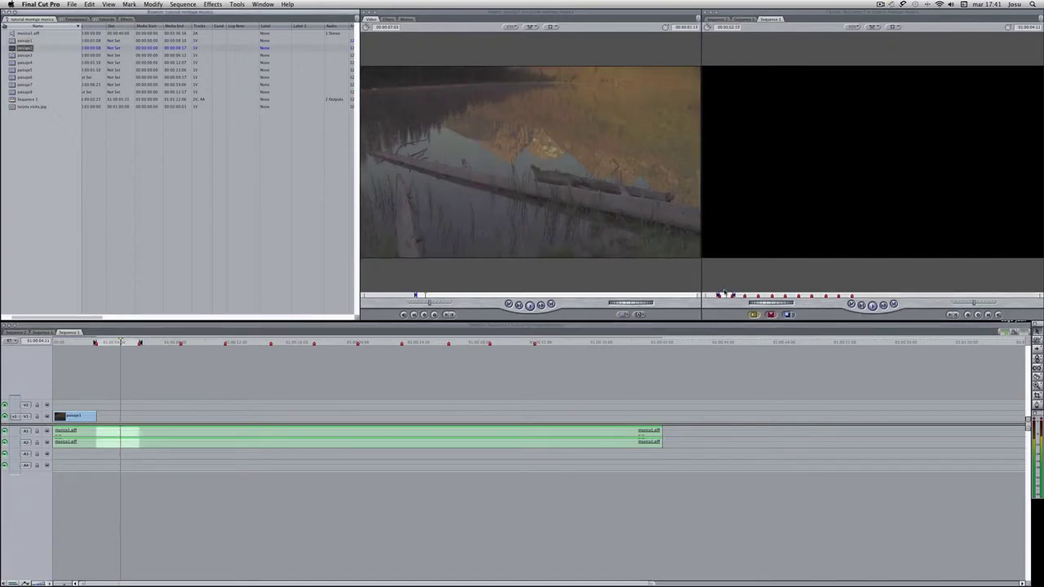
click(769, 313)
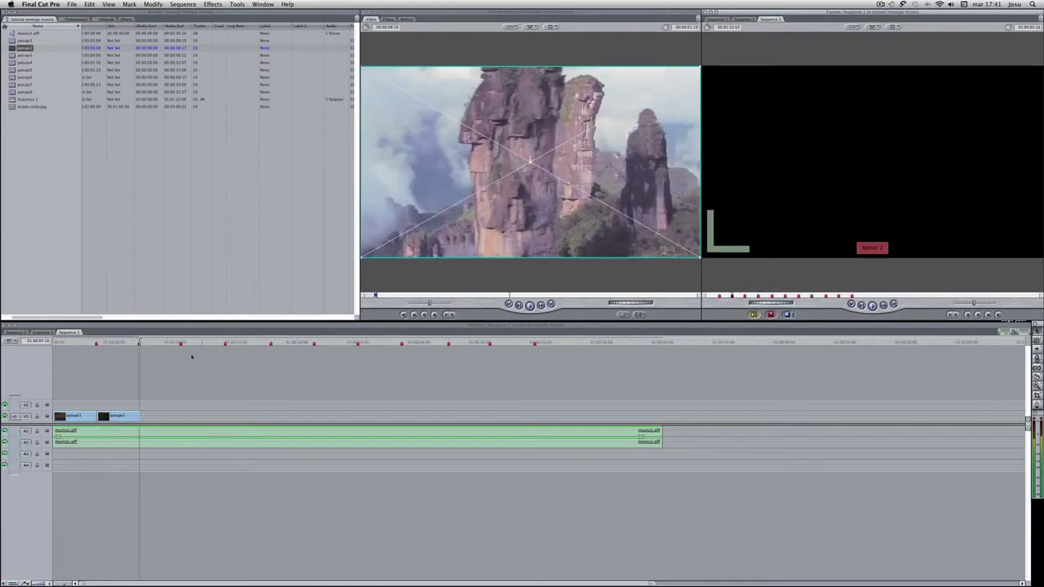
- Fill the next two beat sections with paisaje3 (mountain) and paisaje4 (forest)
click(169, 344)
key(ctrl+a)
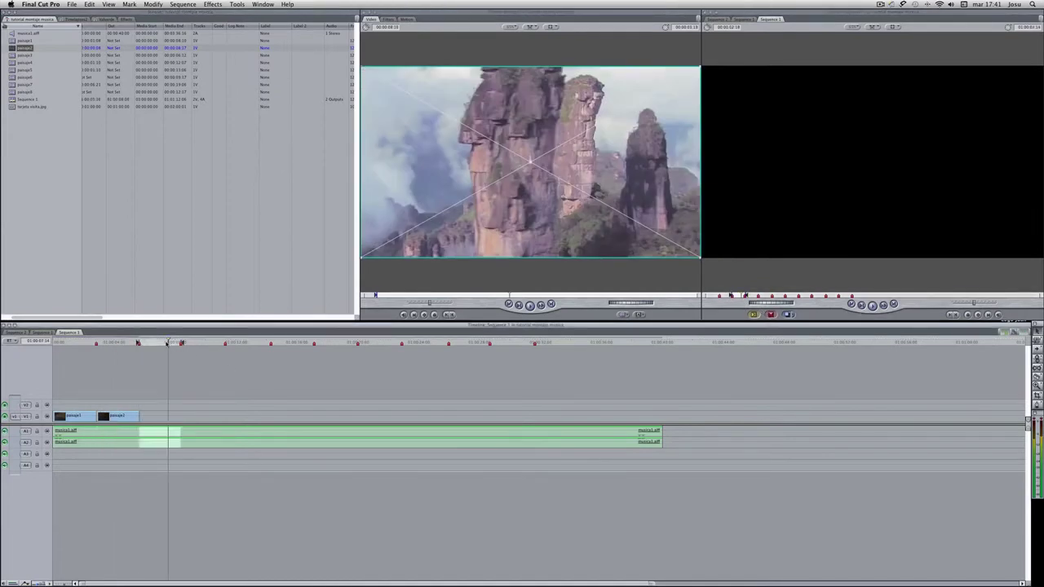
click(12, 56)
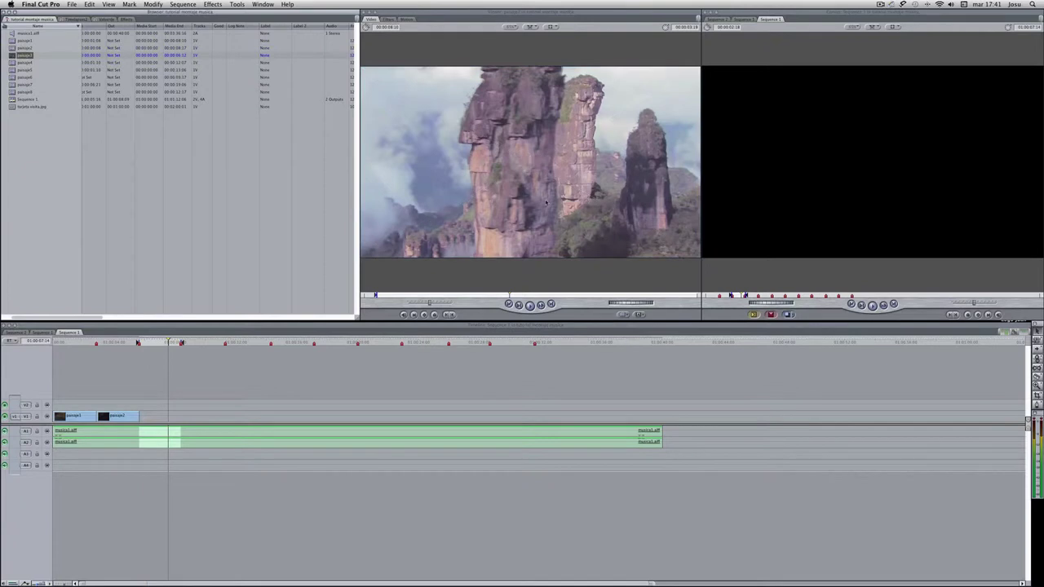
double_click(13, 55)
click(773, 315)
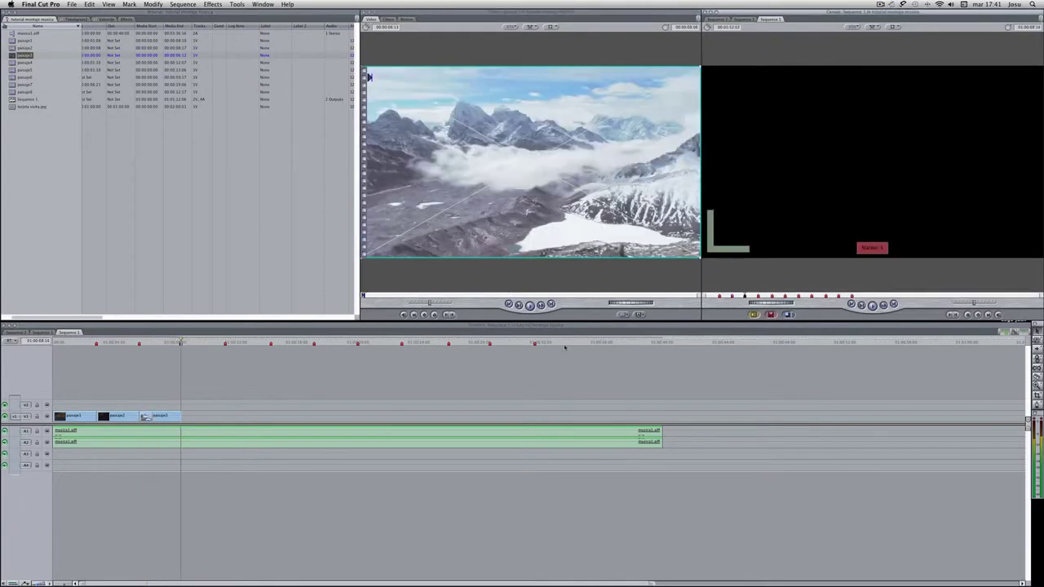
click(214, 345)
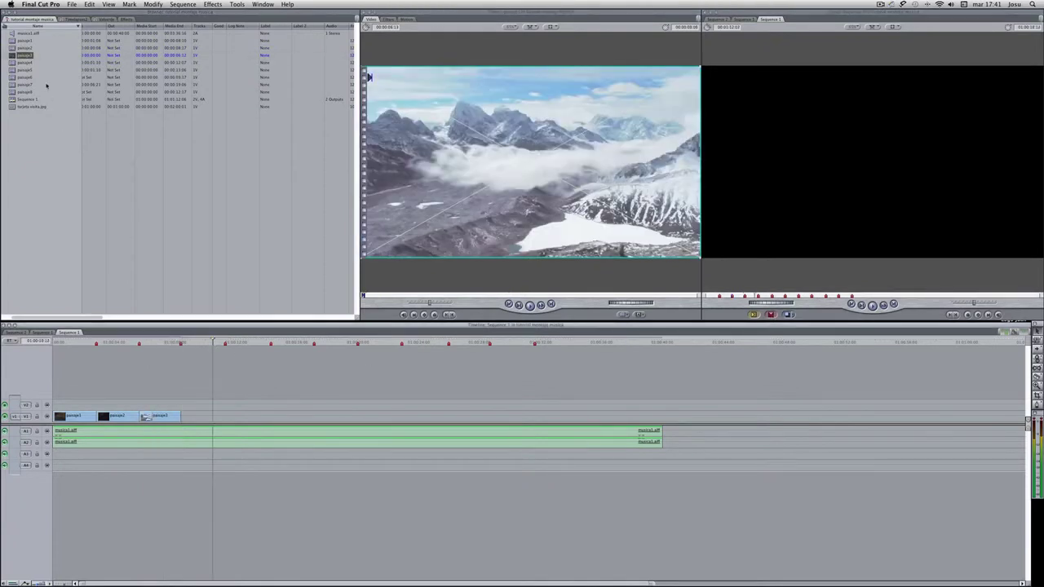
key(x)
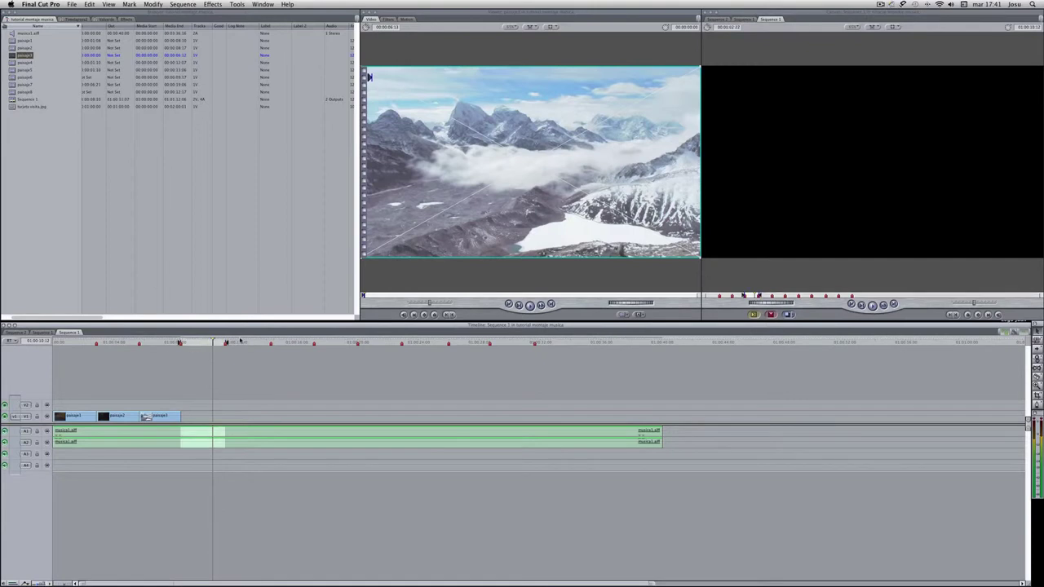
double_click(57, 62)
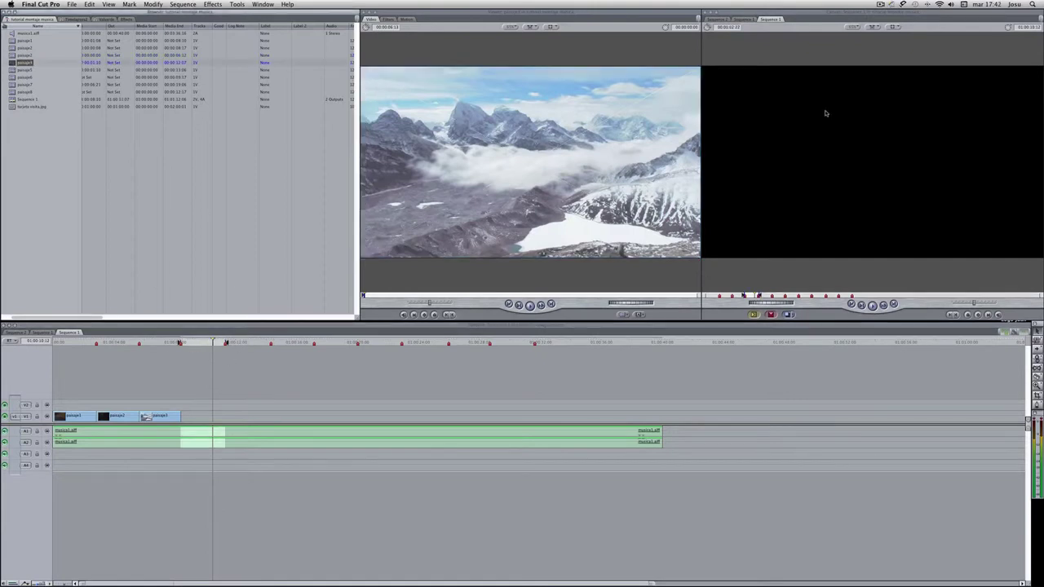
key(F10)
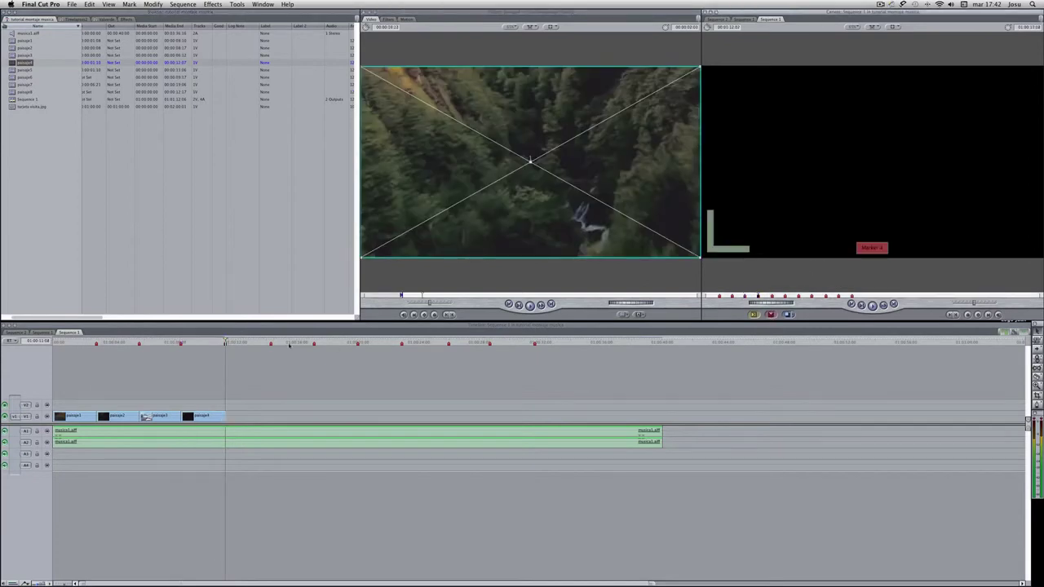
- Overwrite paisaje5 (snowy mountain) and paisaje6 into the following beat sections
click(256, 343)
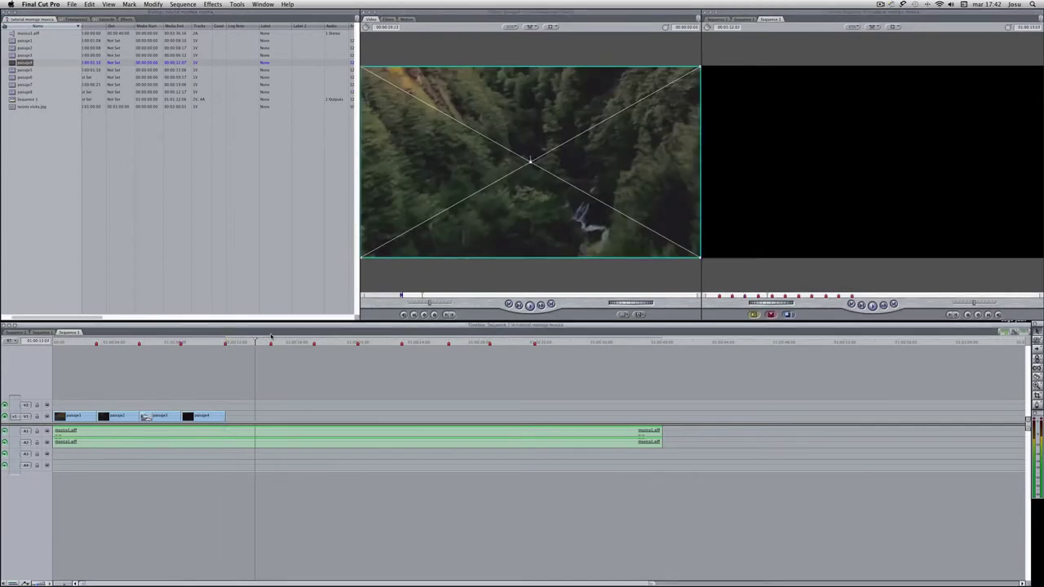
key(ctrl+a)
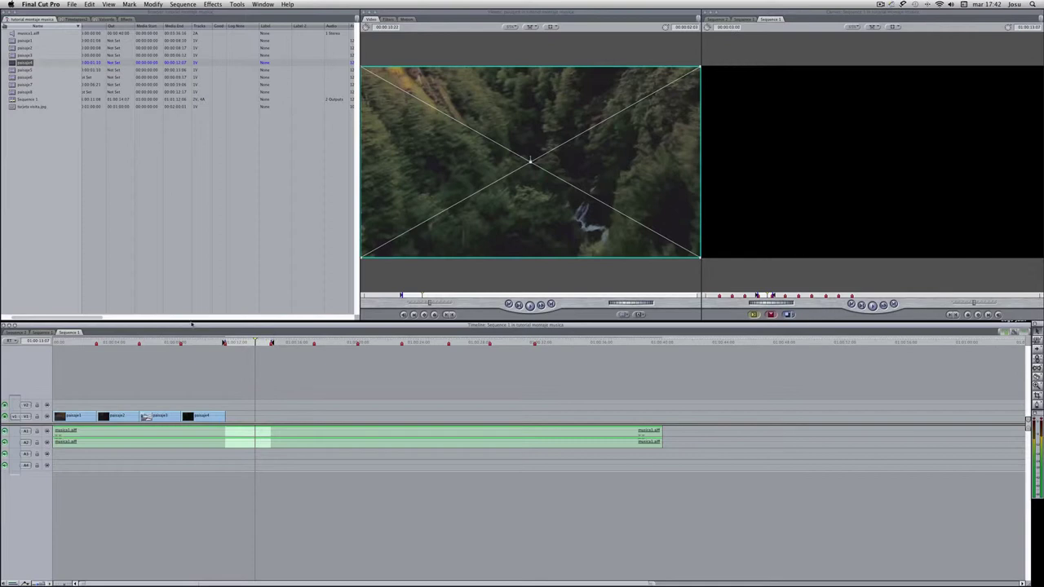
double_click(23, 70)
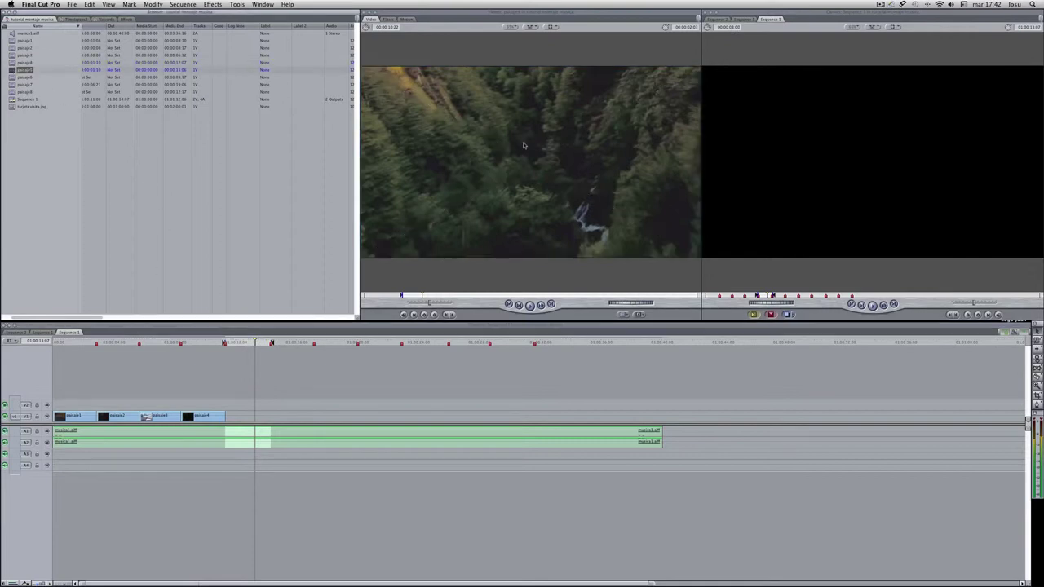
key(F10)
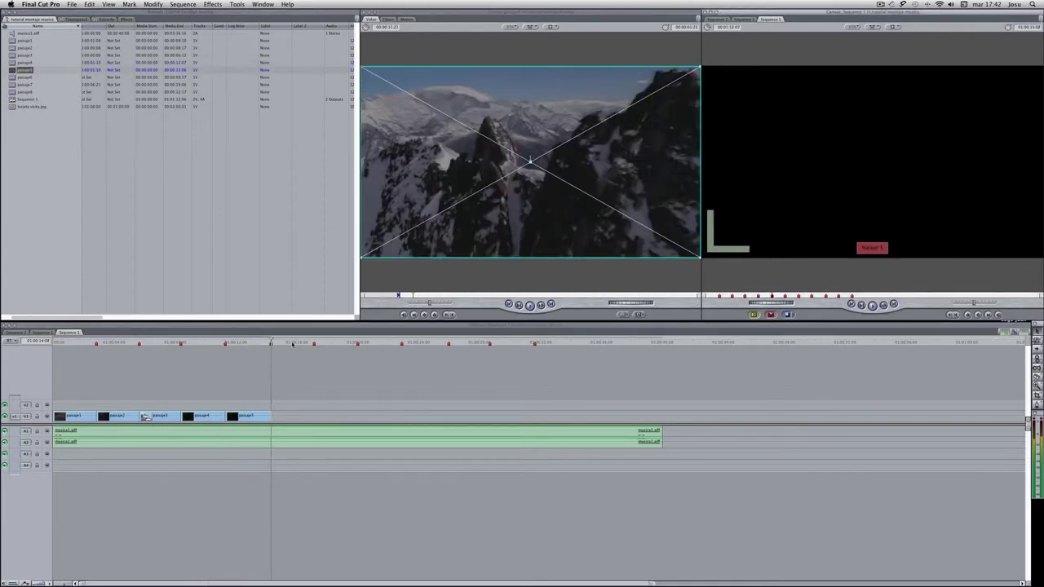
key(ctrl+a)
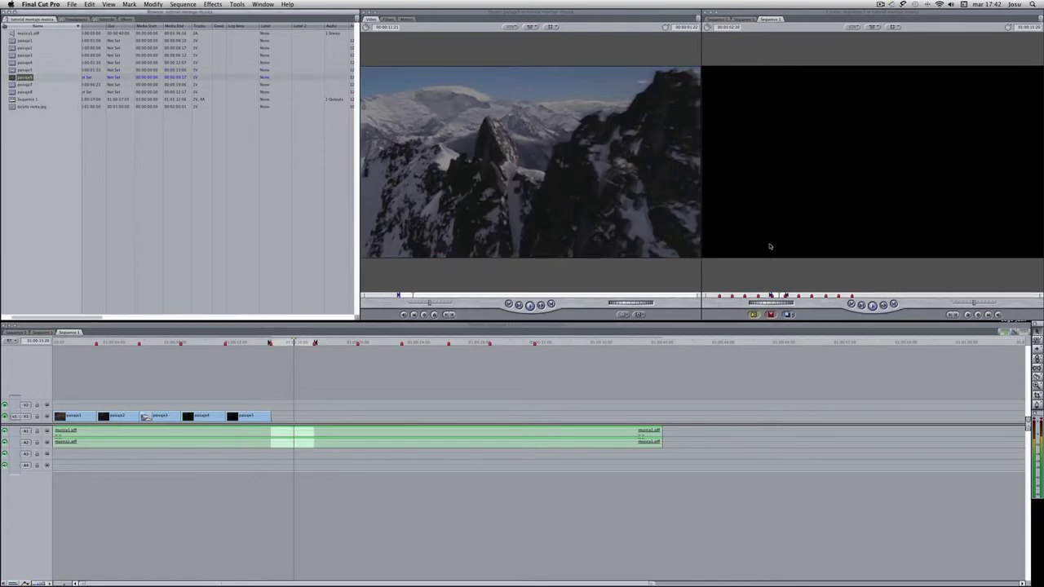
click(761, 316)
- Place paisaje7 and paisaje8 (waterfall) in the last beat sections, ending on Marker 8
click(333, 342)
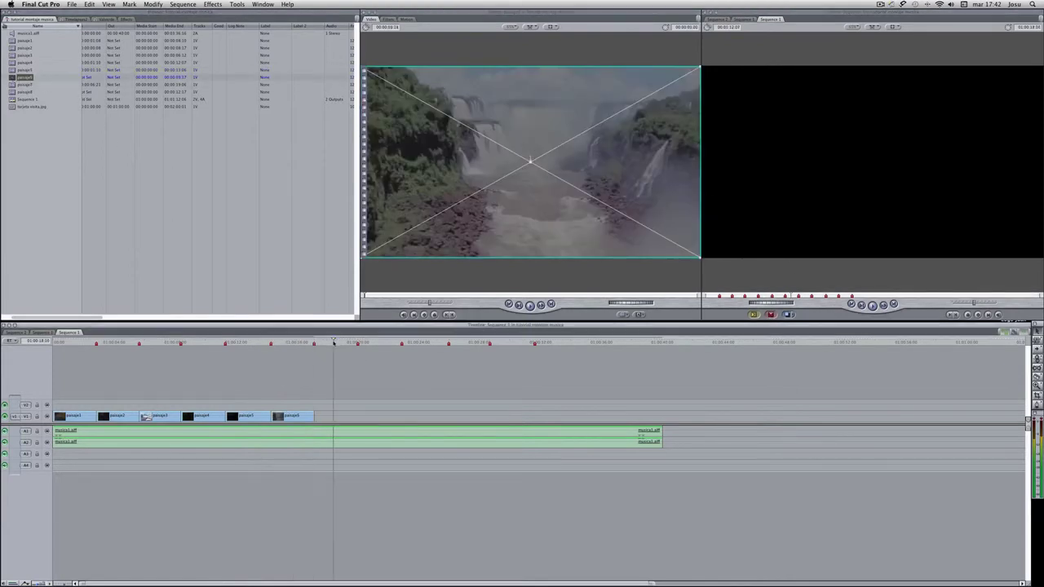
key(ctrl+a)
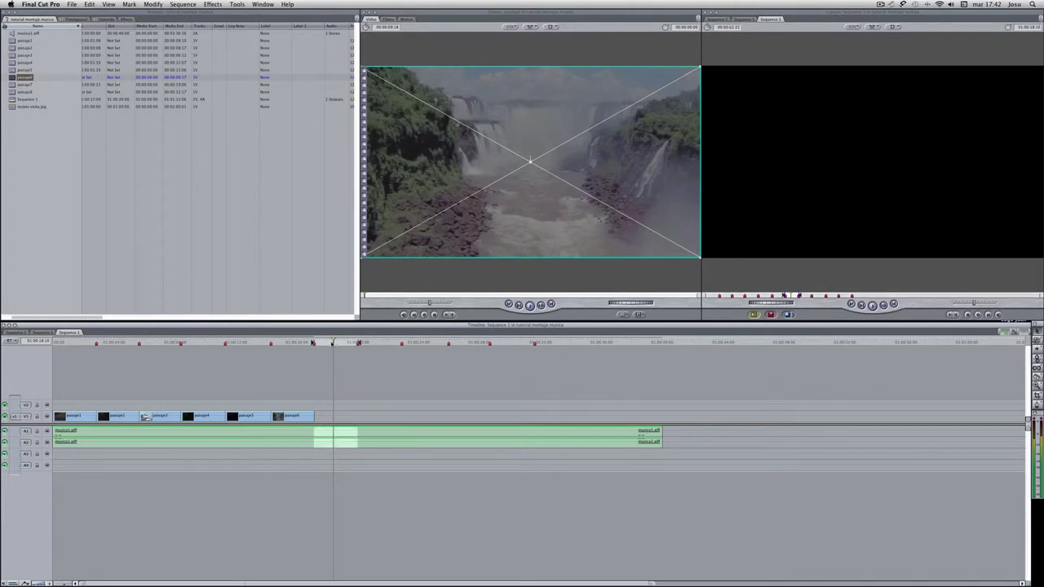
double_click(13, 85)
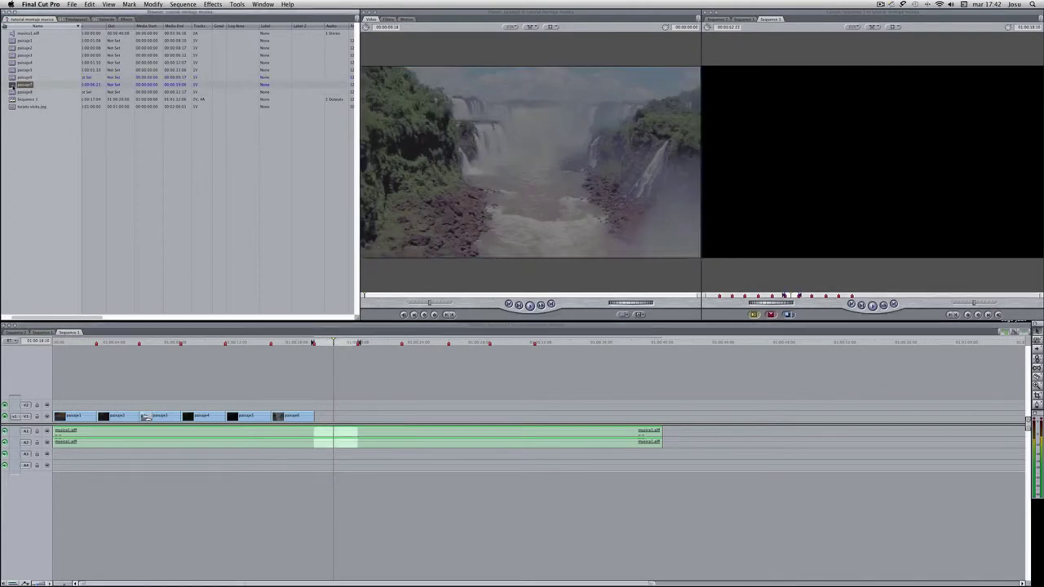
click(771, 316)
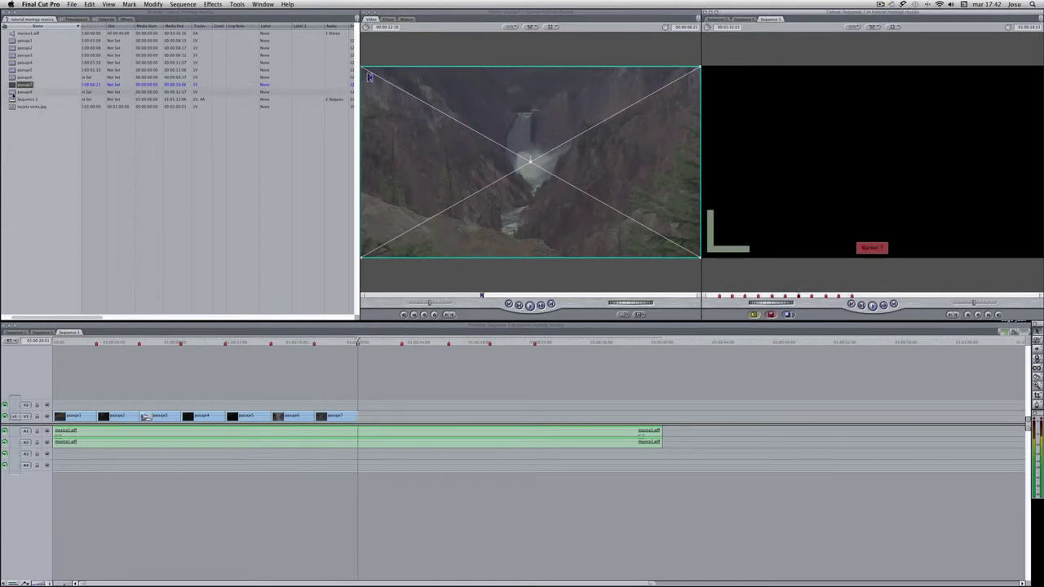
click(25, 91)
click(389, 343)
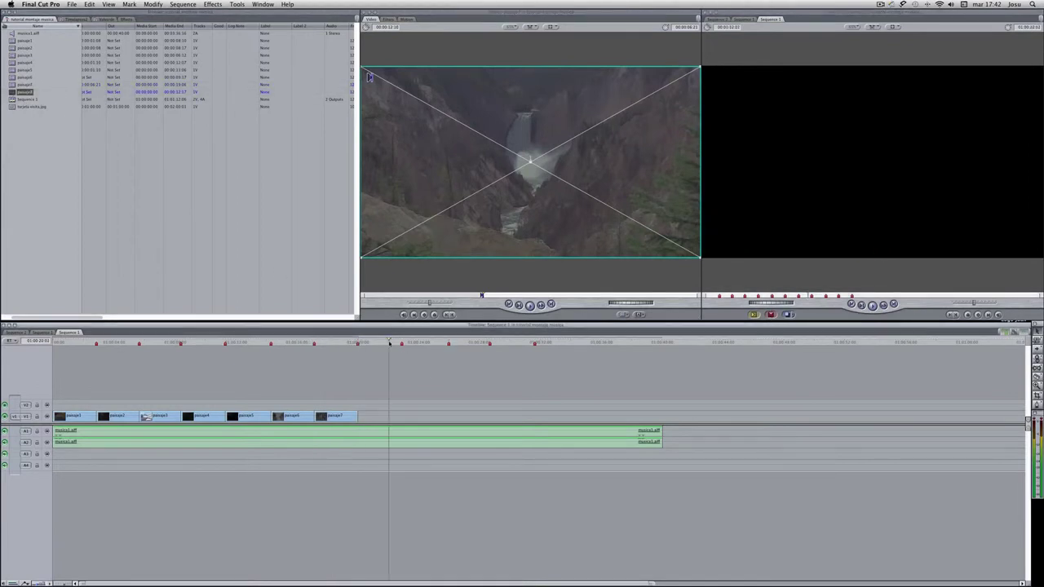
key(ctrl+a)
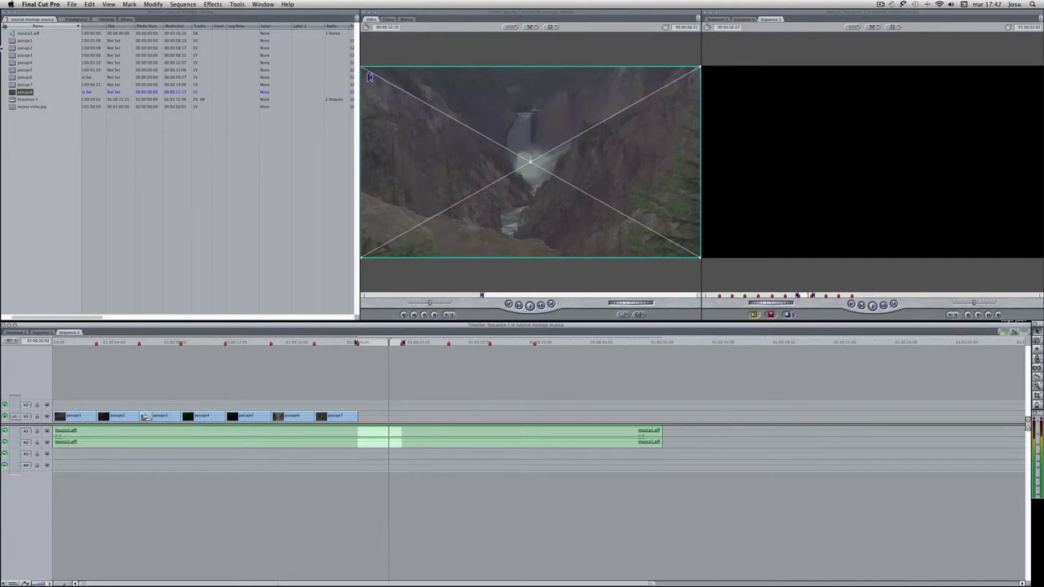
drag(369, 76, 495, 232)
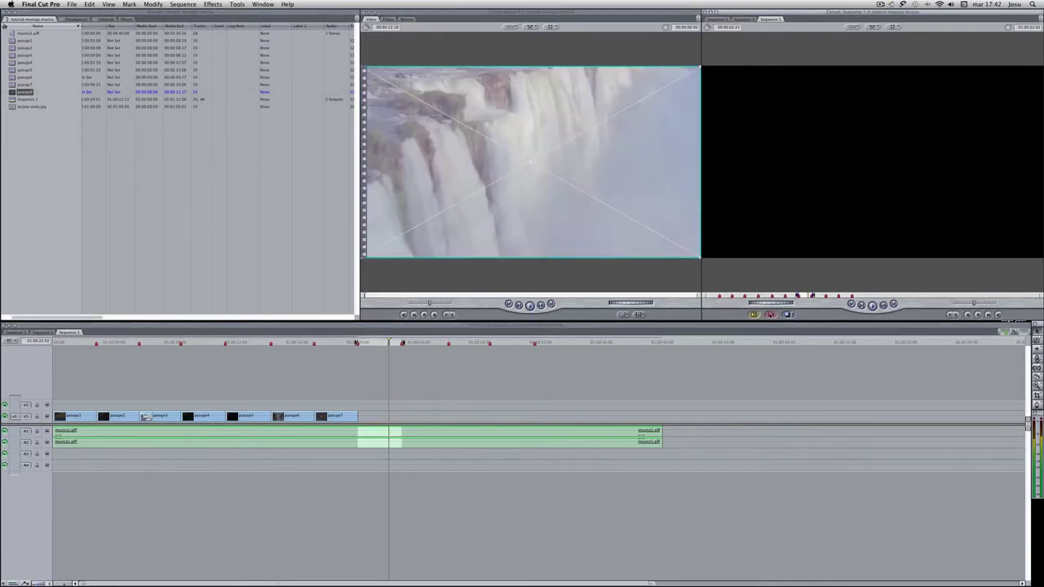
key(F10)
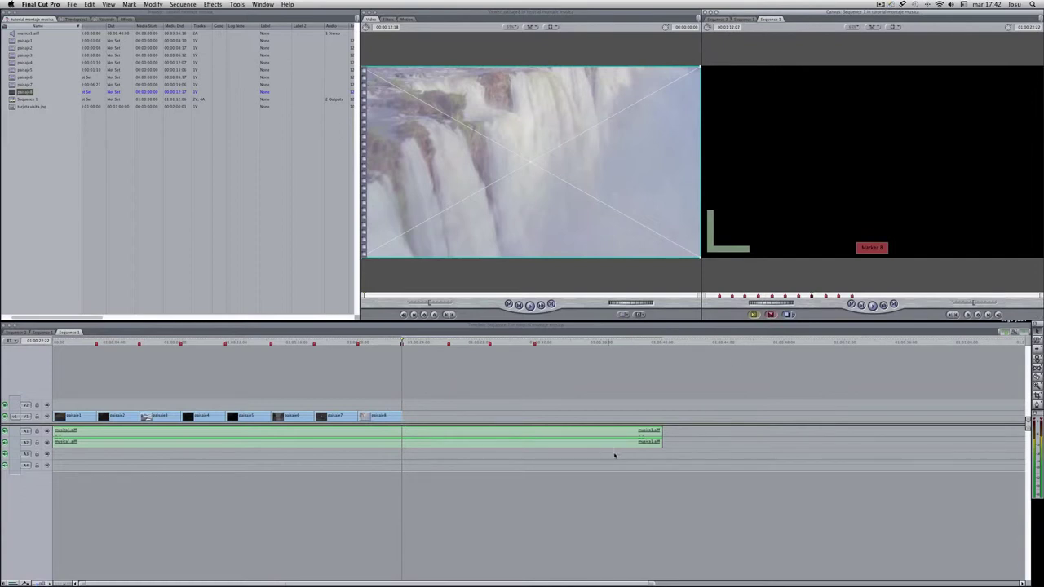
- Trim musica1.aiff to end with paisaje8 and return the playhead to the start
drag(661, 434, 401, 435)
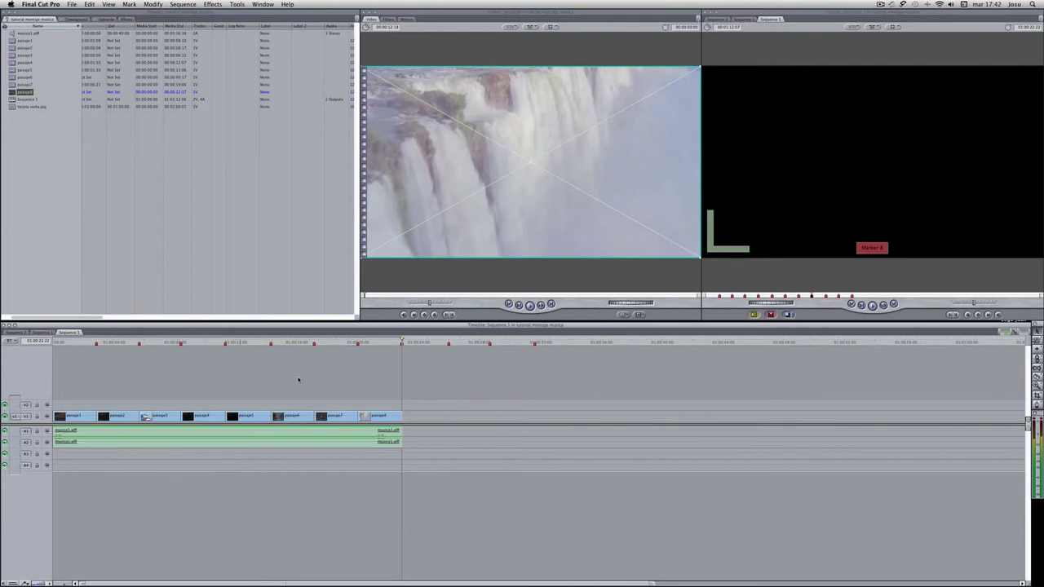
key(Right)
drag(101, 343, 46, 343)
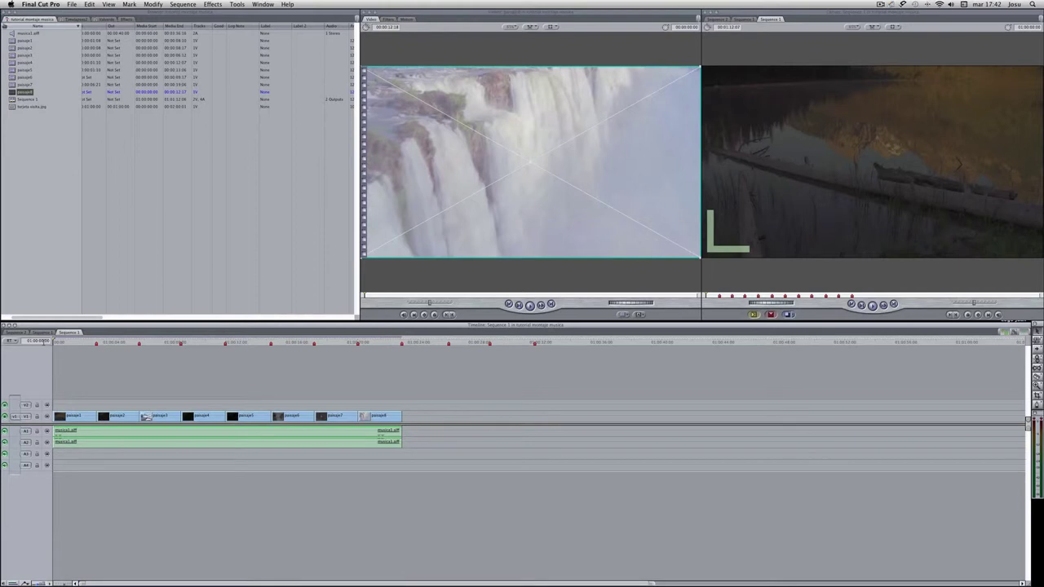
- Play the montage from the beginning, adjusting volume and scrubbing back to review the cuts
key(space)
key(XF86AudioRaiseVolume)
key(XF86AudioRaiseVolume)
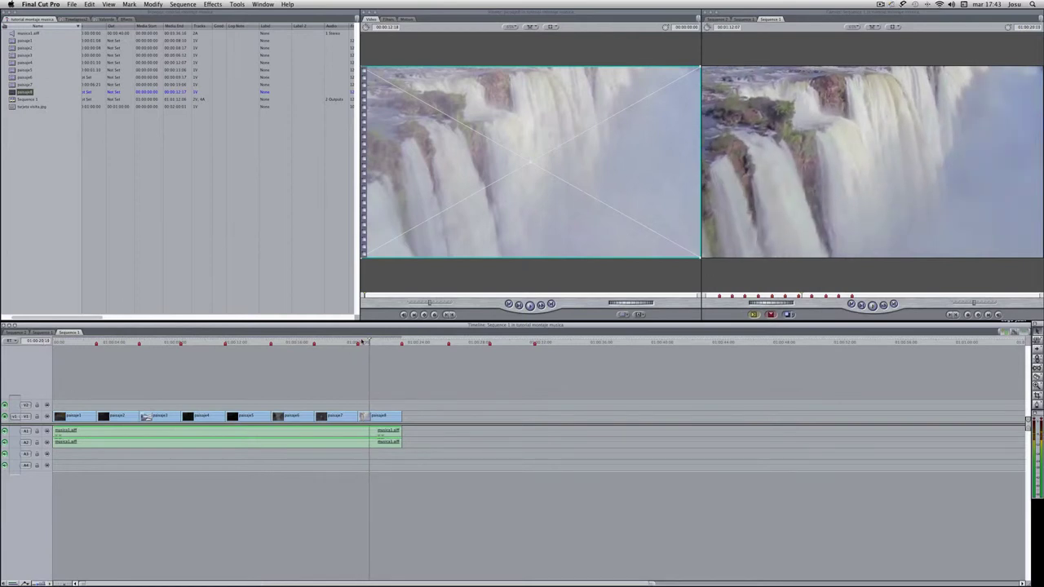
drag(299, 347, 214, 355)
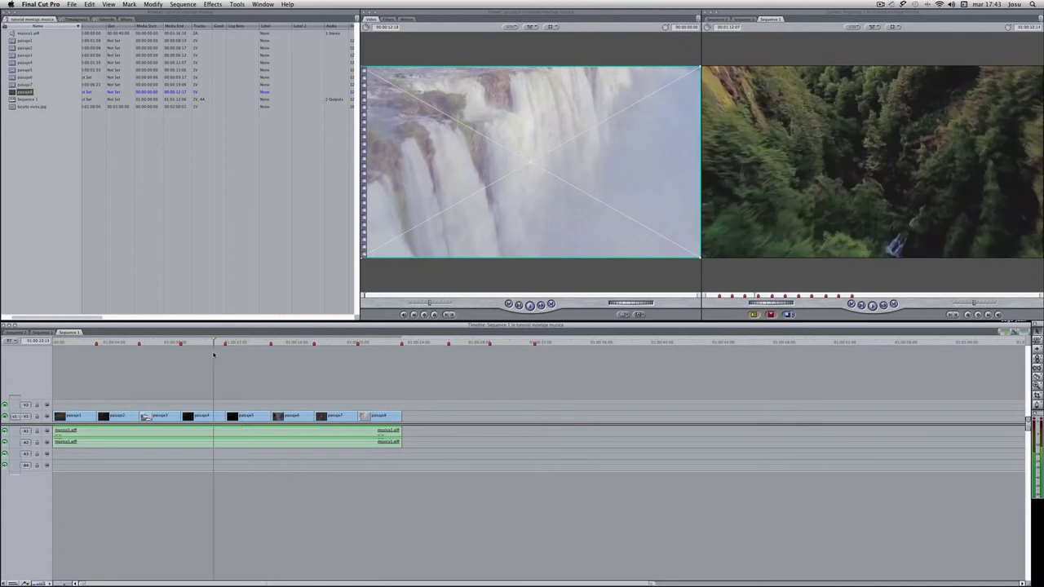
key(XF86AudioRaiseVolume)
key(XF86AudioLowerVolume)
key(XF86AudioLowerVolume)
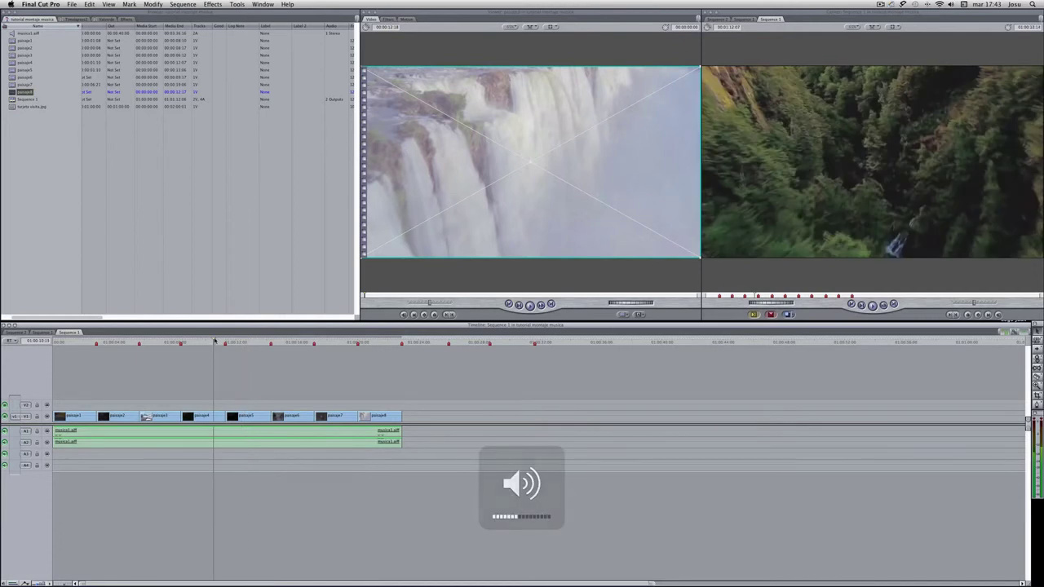
click(55, 343)
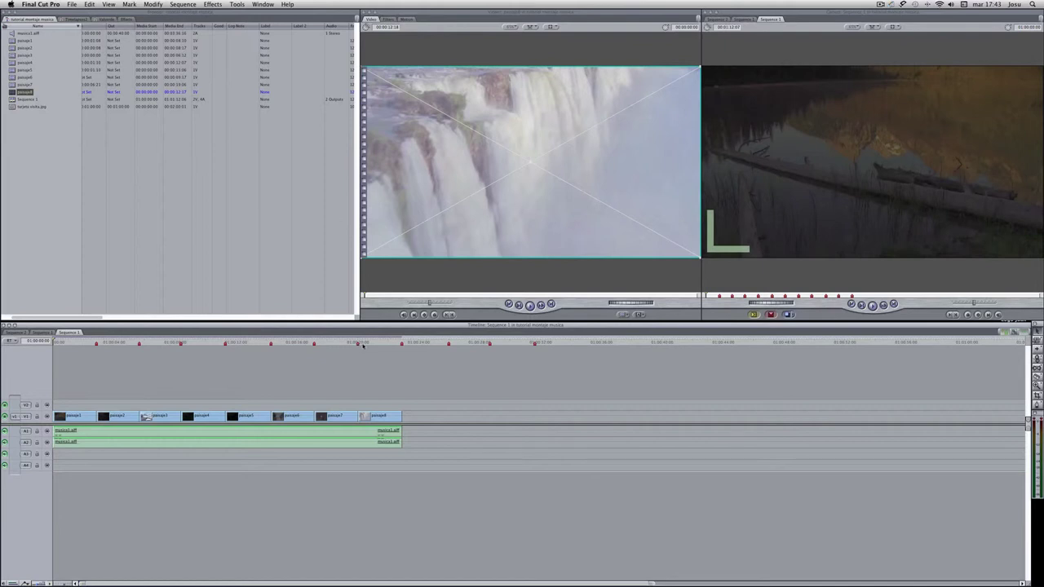
click(359, 344)
drag(359, 344, 354, 347)
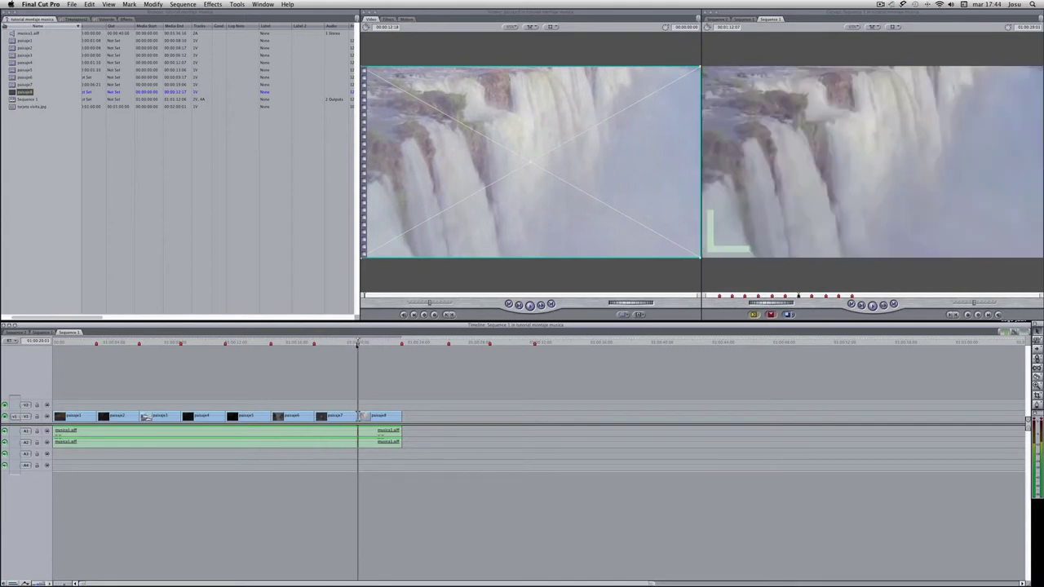
click(357, 344)
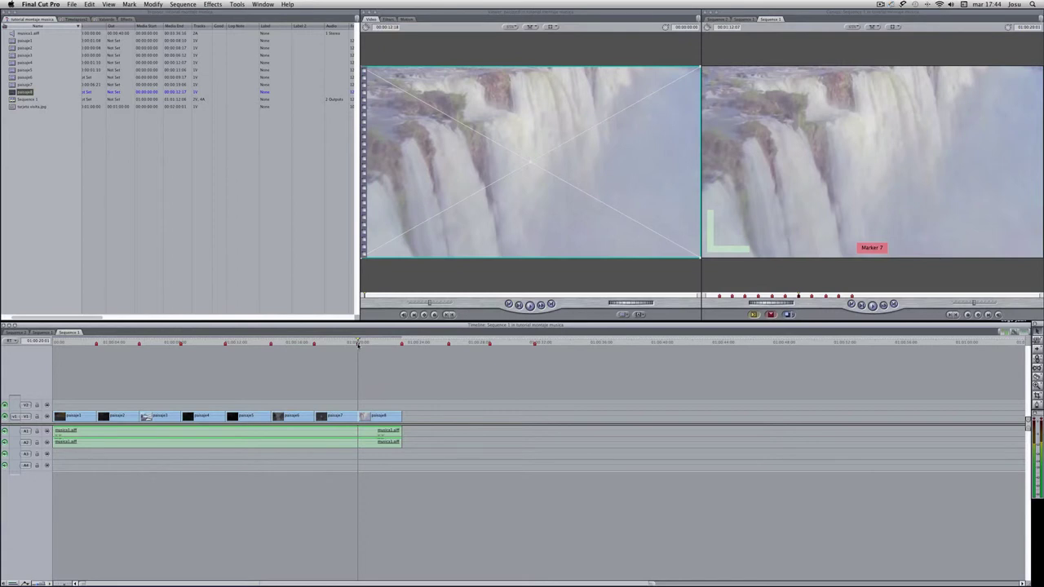
click(534, 344)
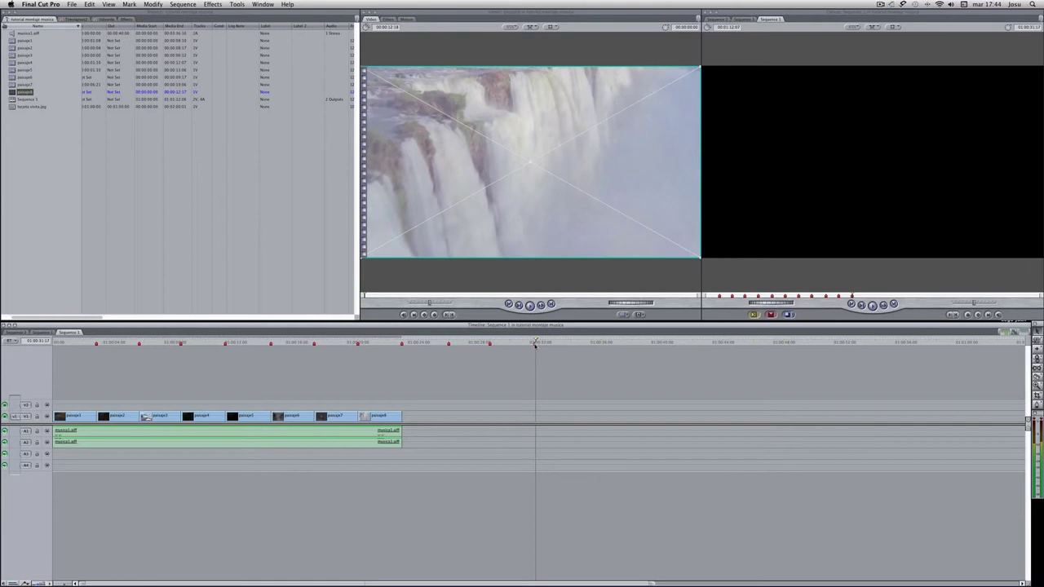
- Delete leftover Markers 11, 10 and 9 past the last clip, then return to the montage end
key(m)
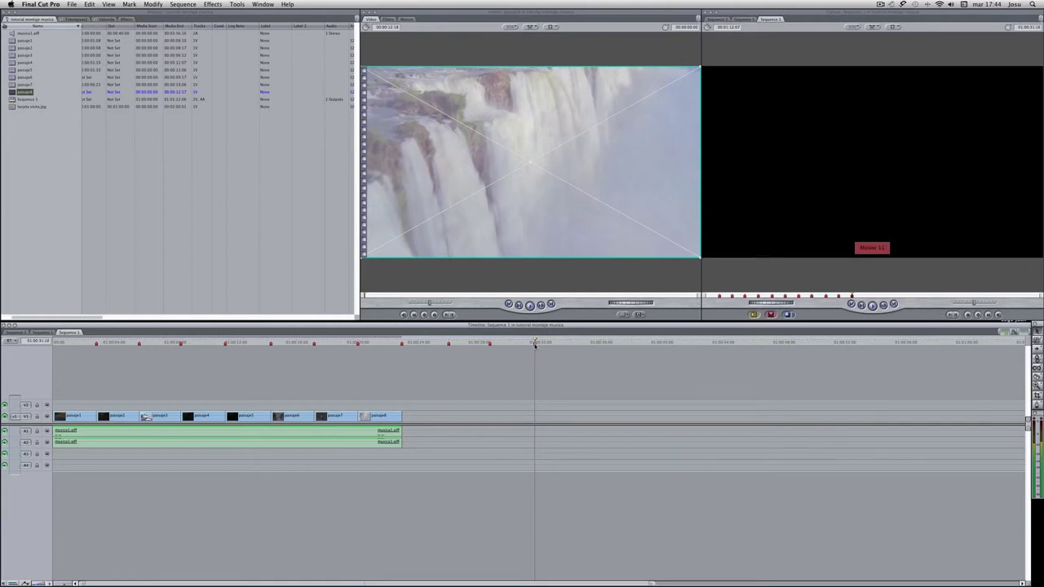
key(super+z)
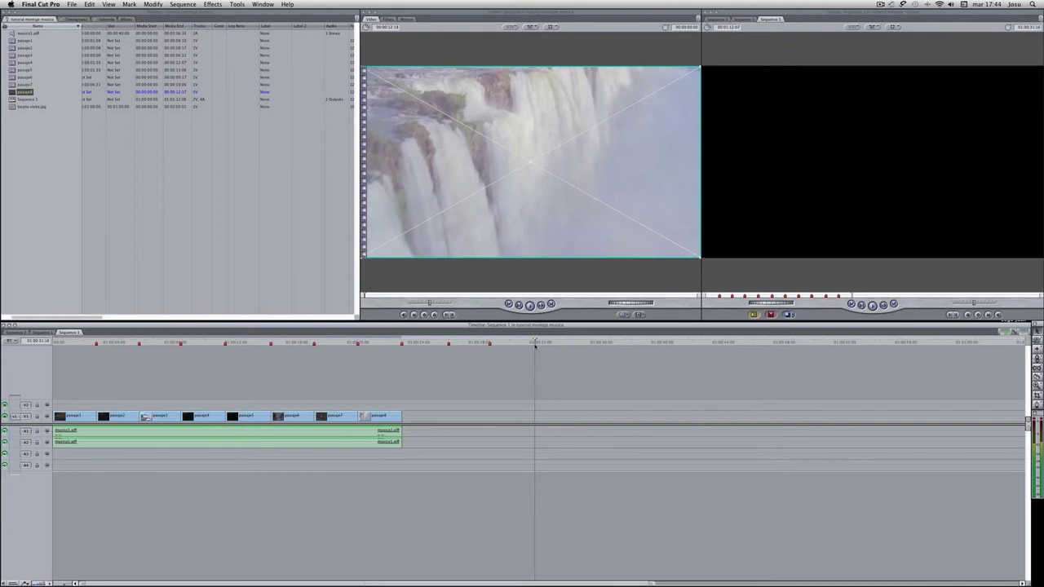
click(489, 343)
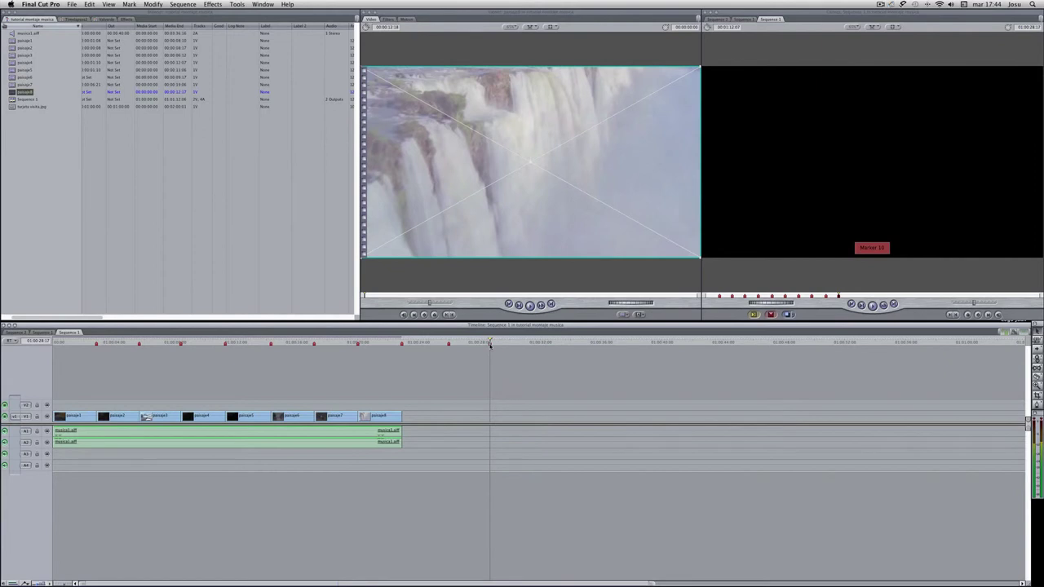
key(super+z)
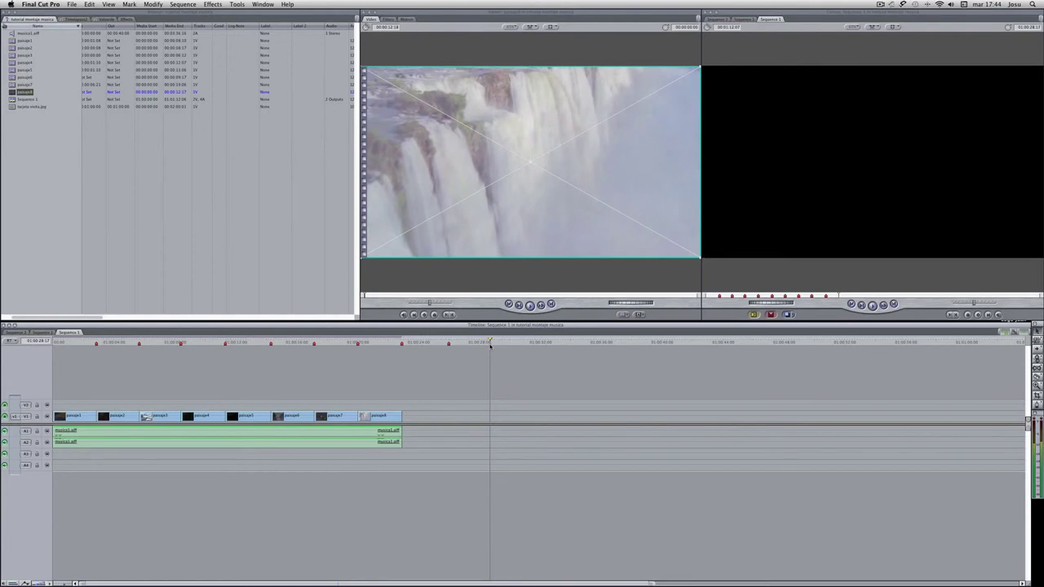
click(449, 343)
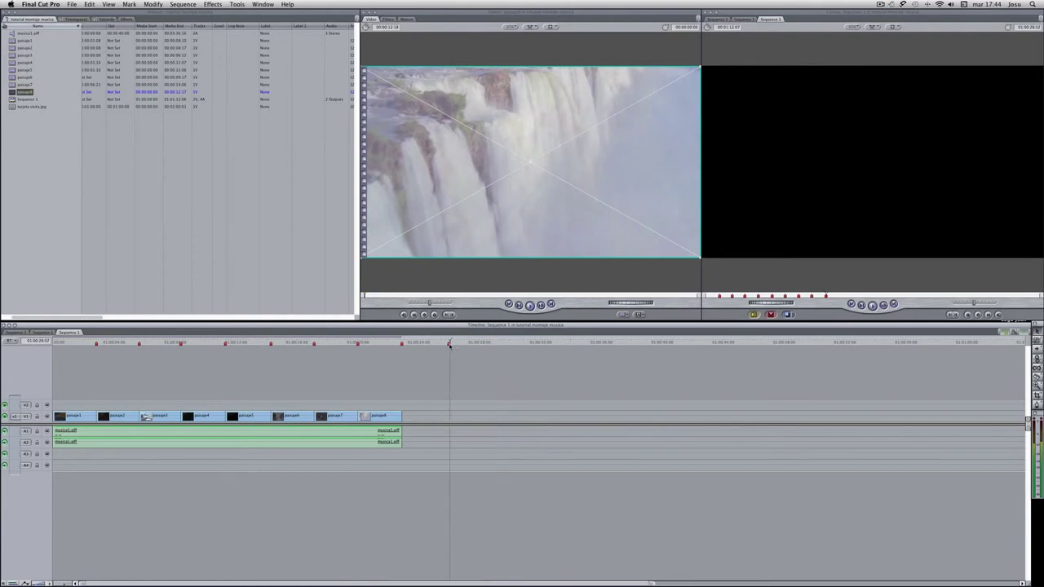
drag(448, 343, 449, 343)
click(449, 343)
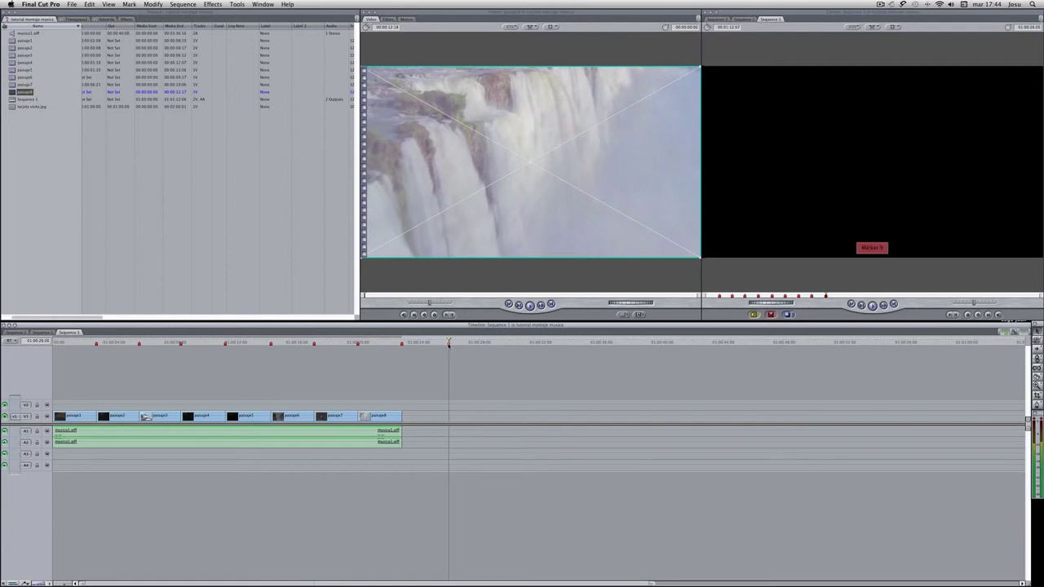
drag(449, 344, 448, 345)
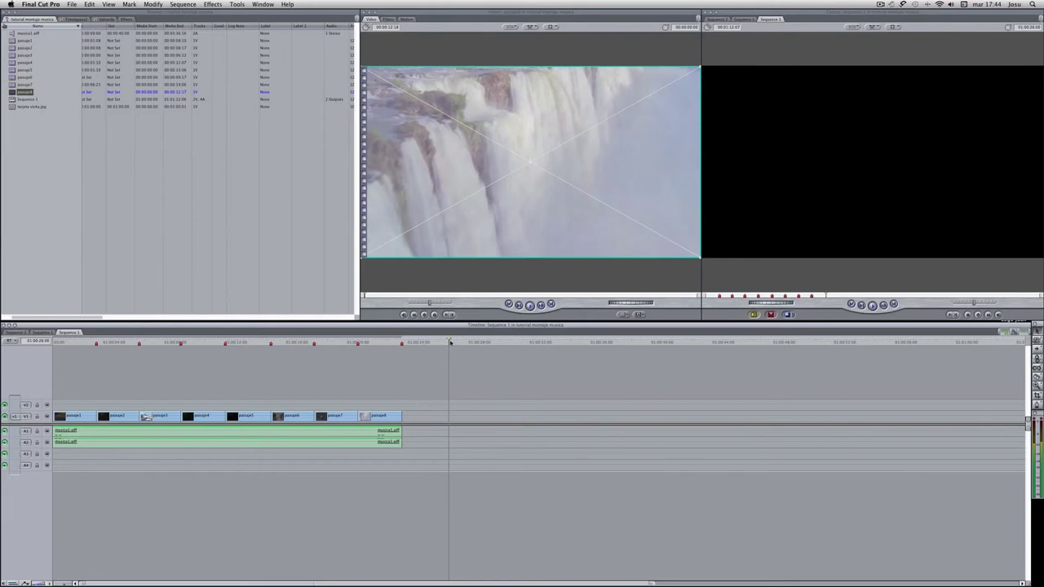
drag(449, 342, 392, 342)
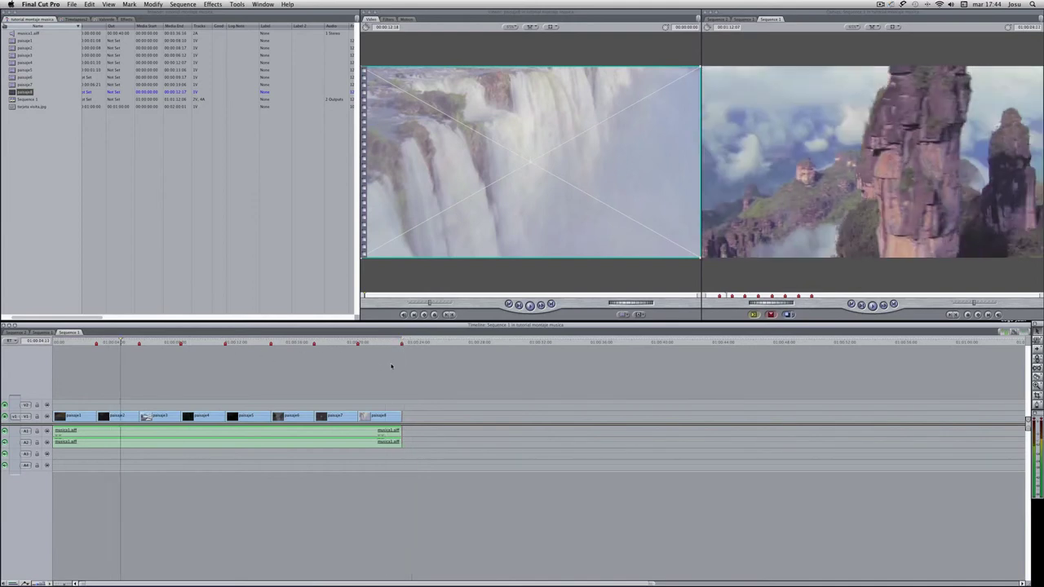
- Apply Cross Fade (+3dB) audio transitions to the start and end of musica1.aiff
click(127, 19)
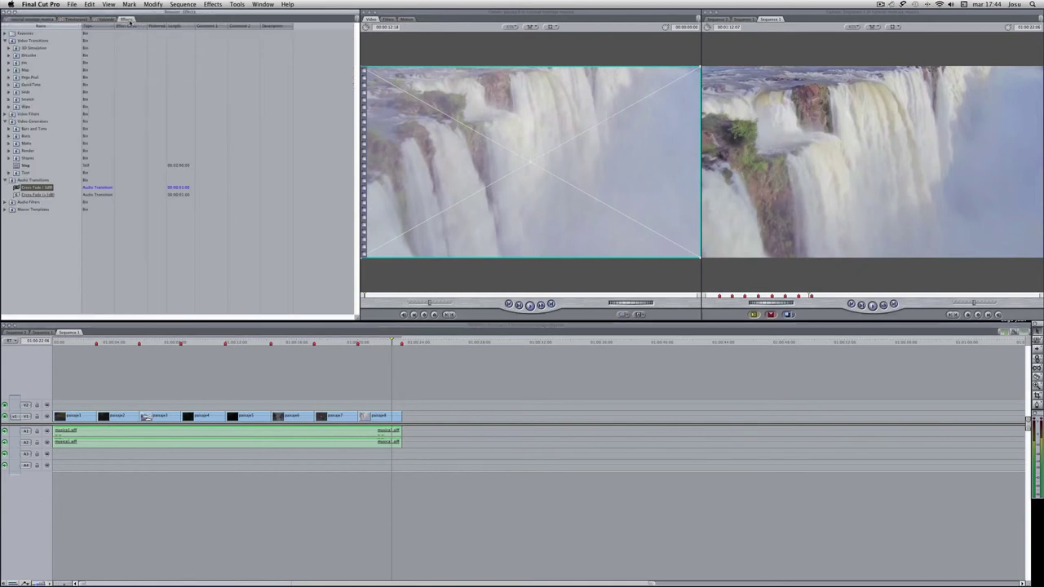
drag(26, 193, 59, 435)
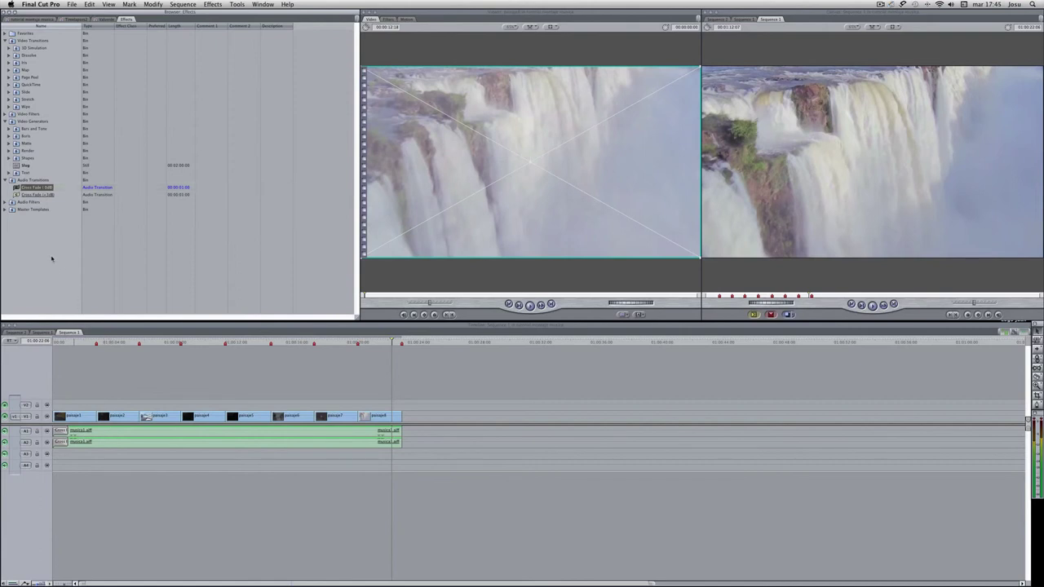
drag(18, 190, 394, 431)
click(70, 342)
click(70, 343)
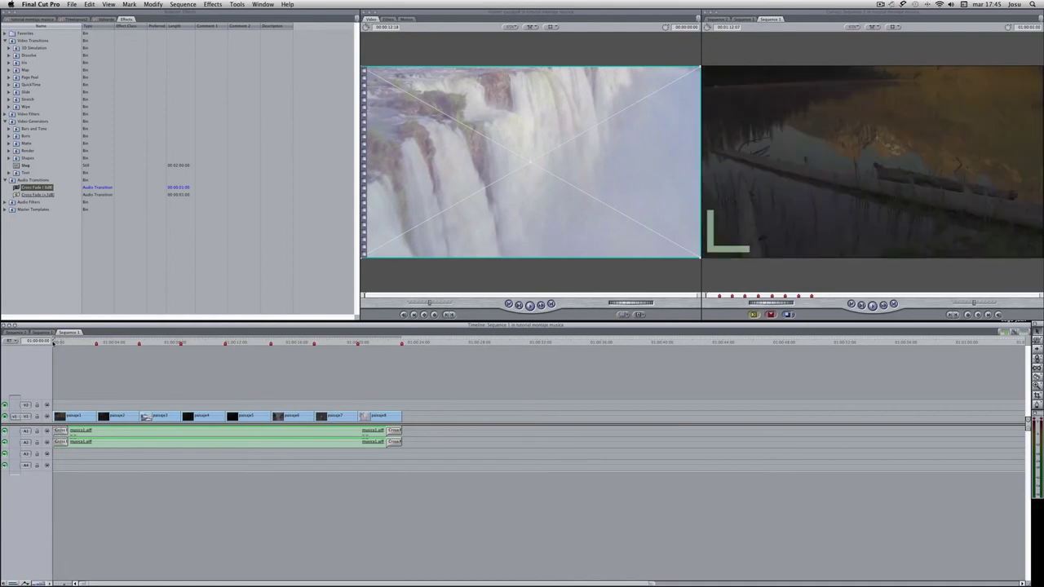
key(space)
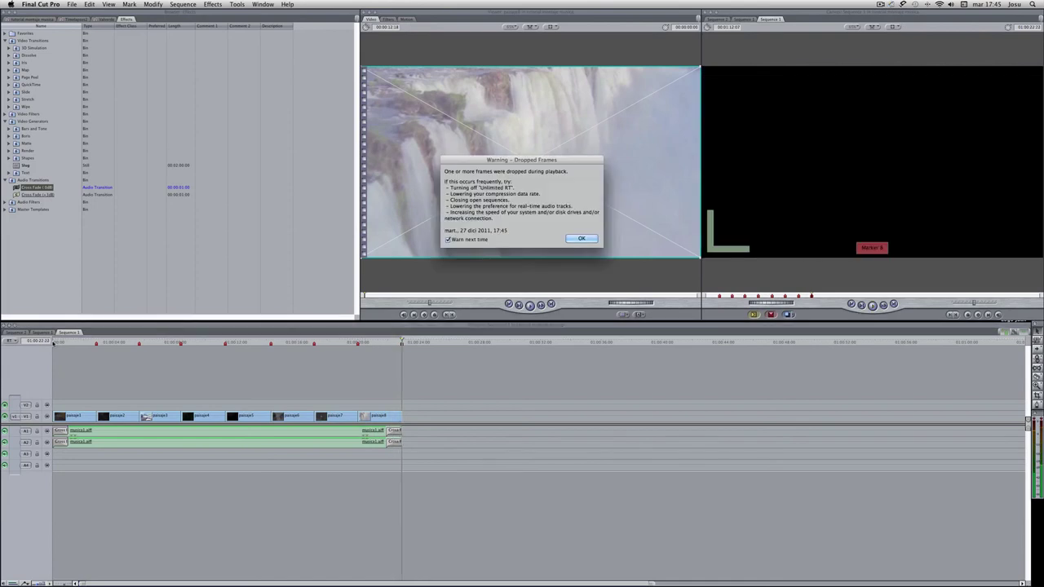
click(589, 241)
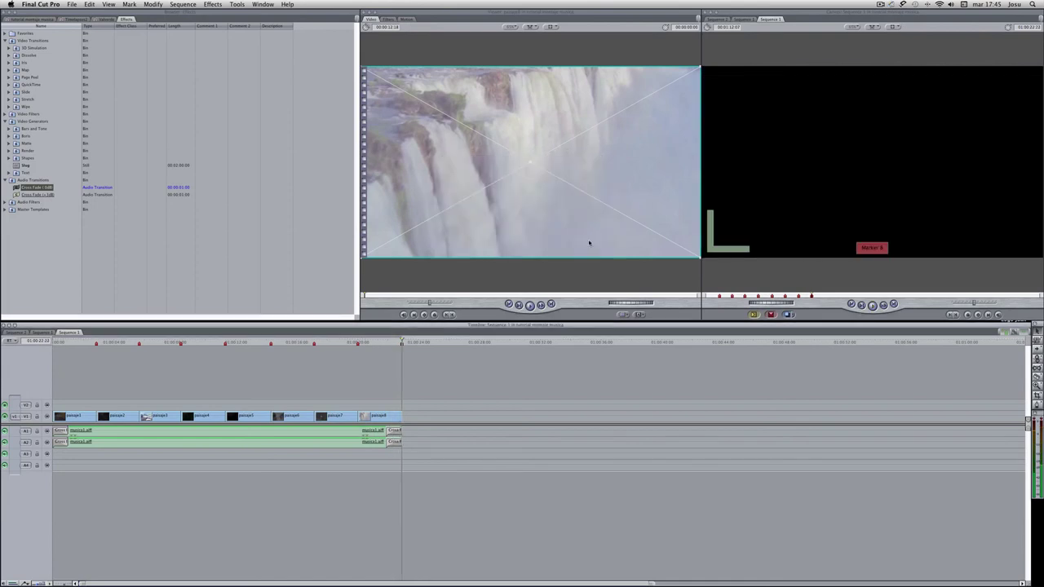